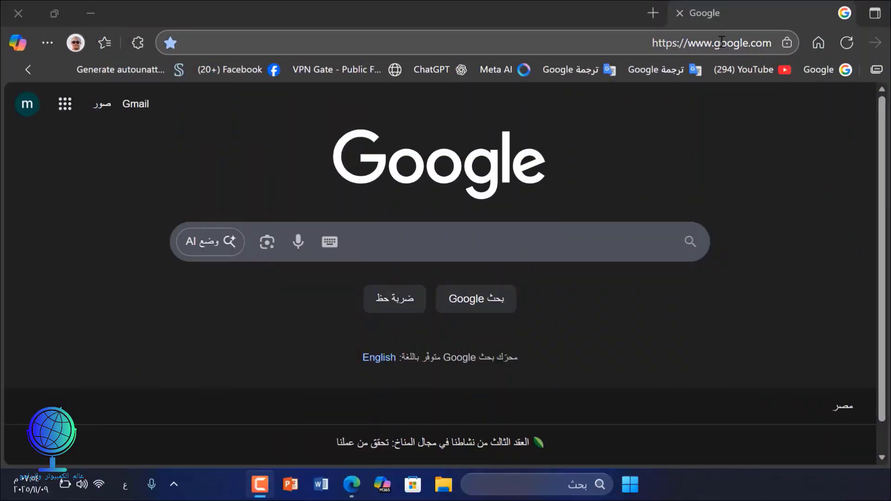
click(722, 42)
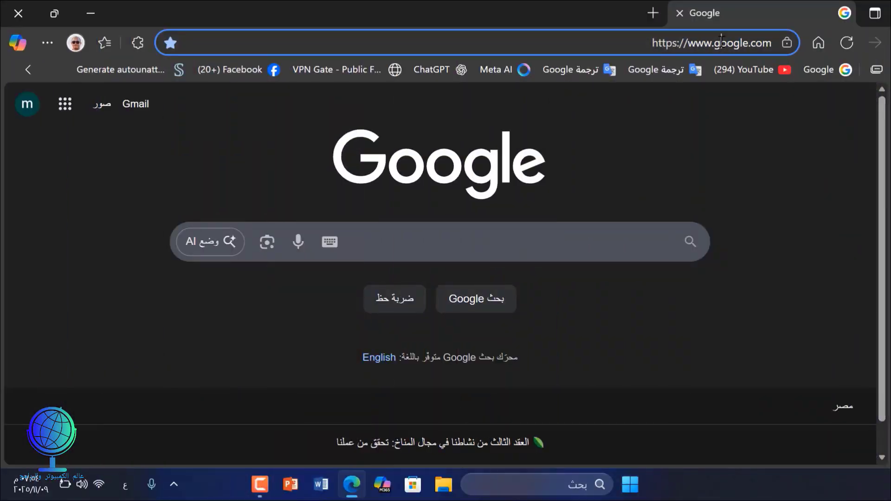
click(722, 43)
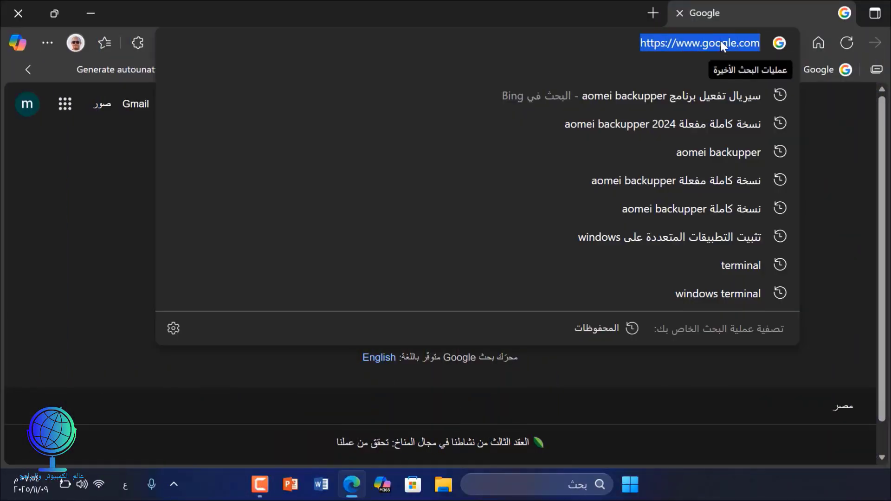
right_click(722, 46)
click(655, 240)
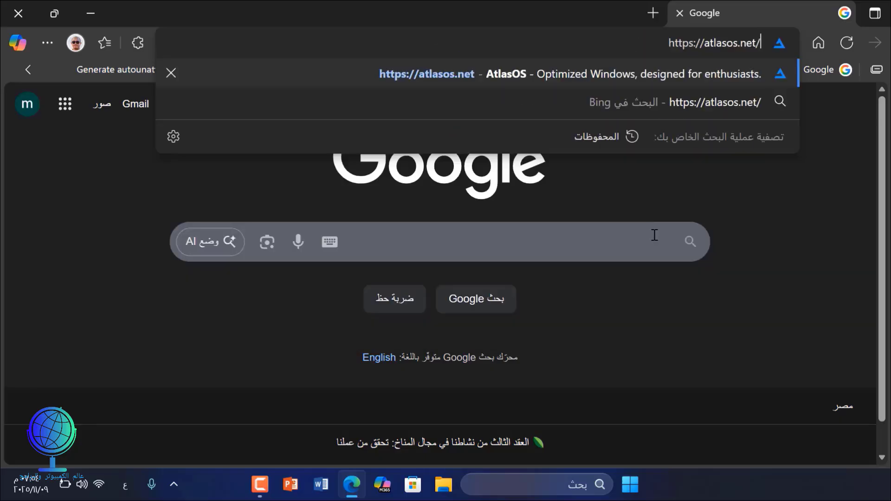
key(Return)
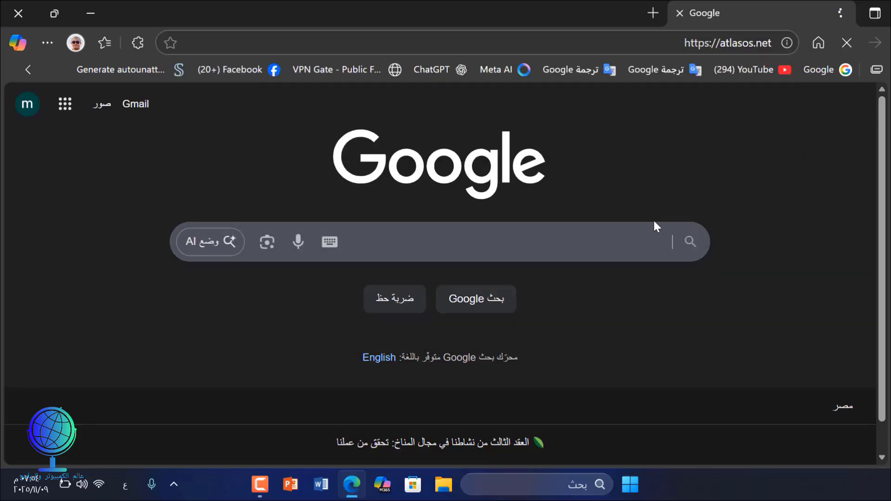
Bring up the AtlasOS downloads from Get started and confirm that the installation guide is being followed
scroll(344, 212, down, 5)
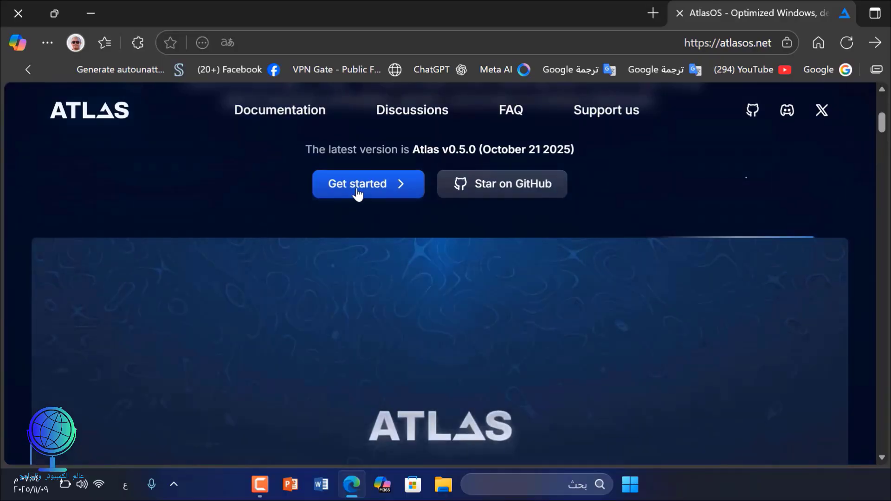
click(362, 188)
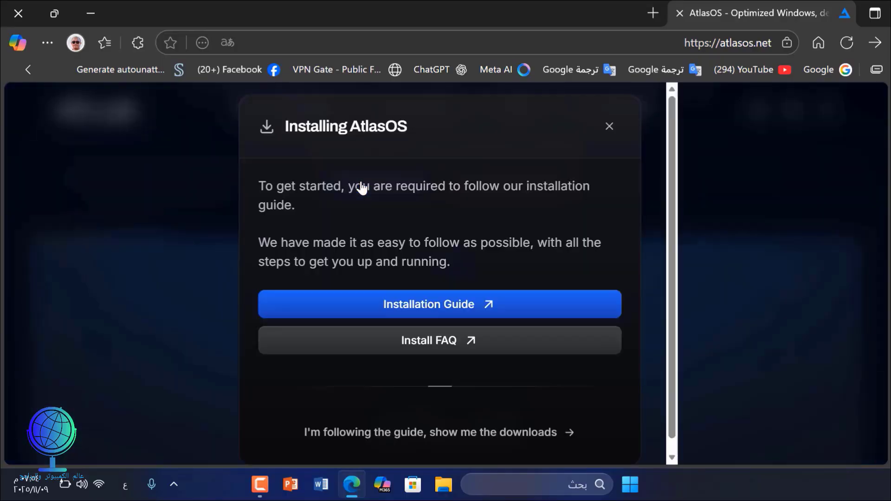
click(401, 434)
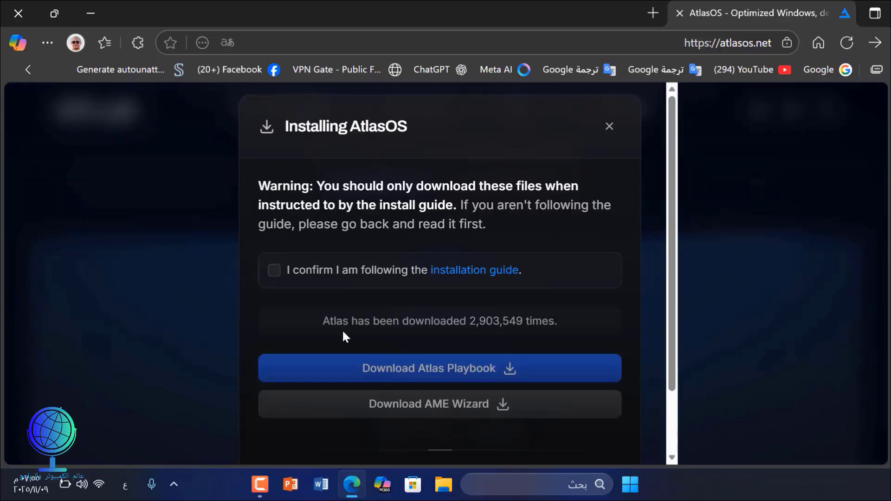
click(274, 271)
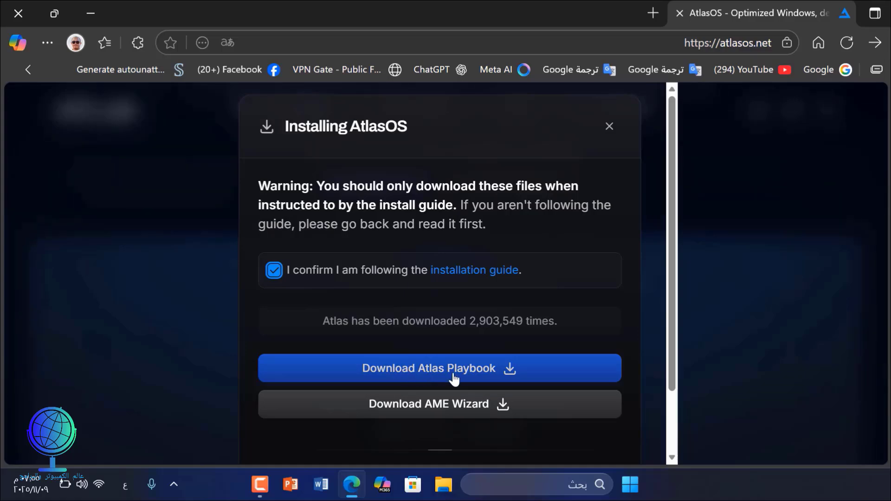
Download both the Atlas Playbook and the AME Wizard archives
click(423, 371)
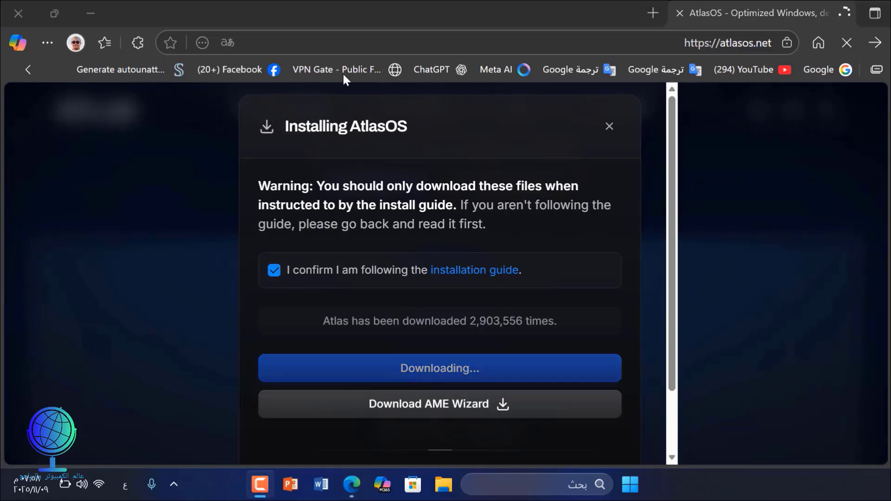
click(433, 309)
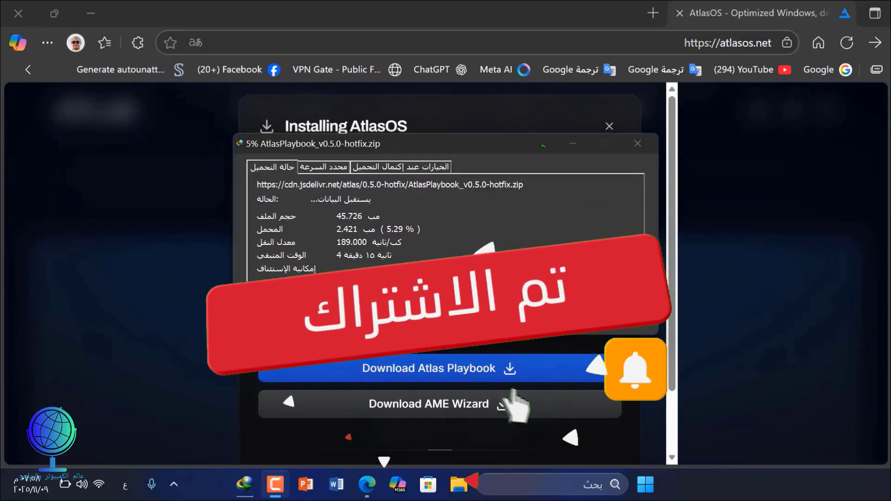
click(573, 145)
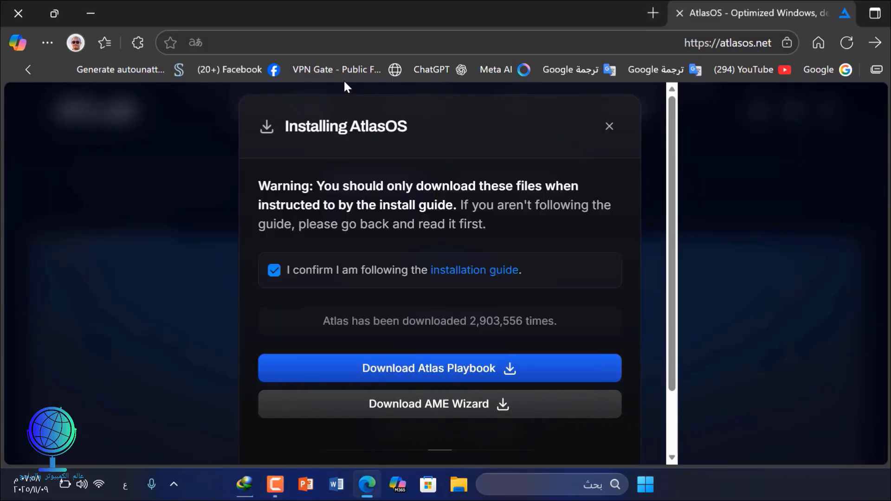
double_click(438, 405)
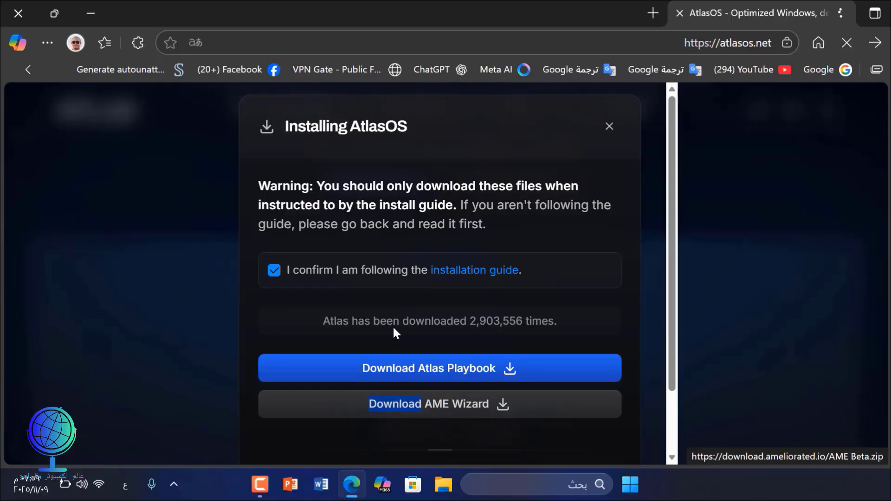
click(458, 309)
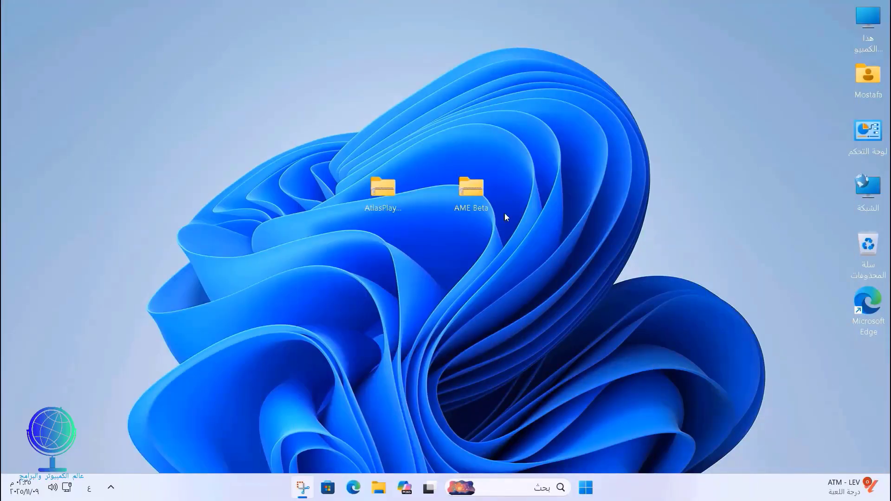
Extract the AME Beta and AtlasPlaybook archives into folders on the desktop
right_click(470, 184)
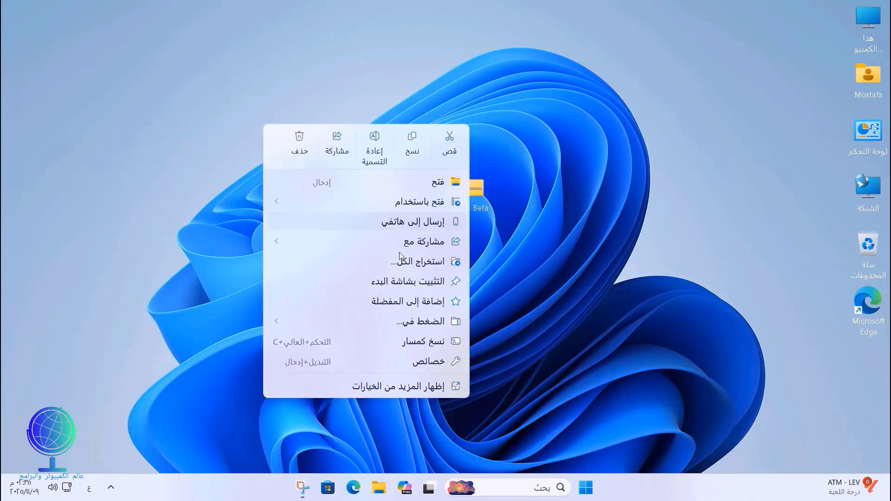
click(389, 262)
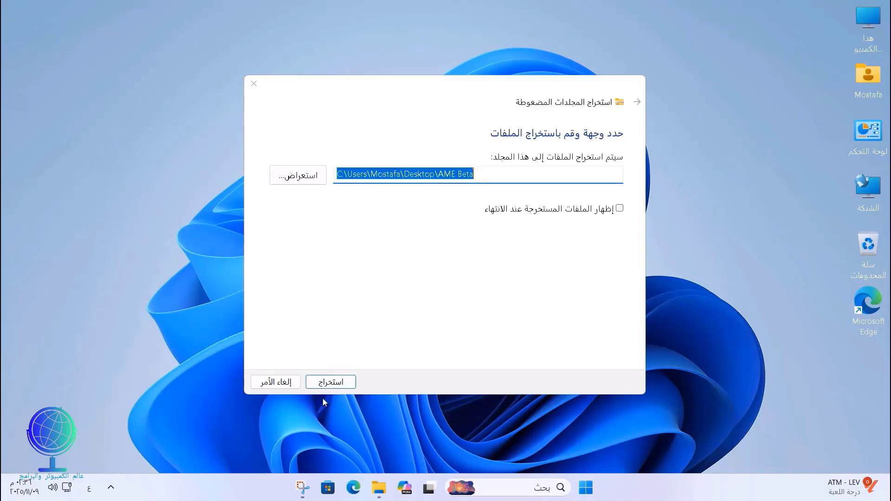
click(324, 385)
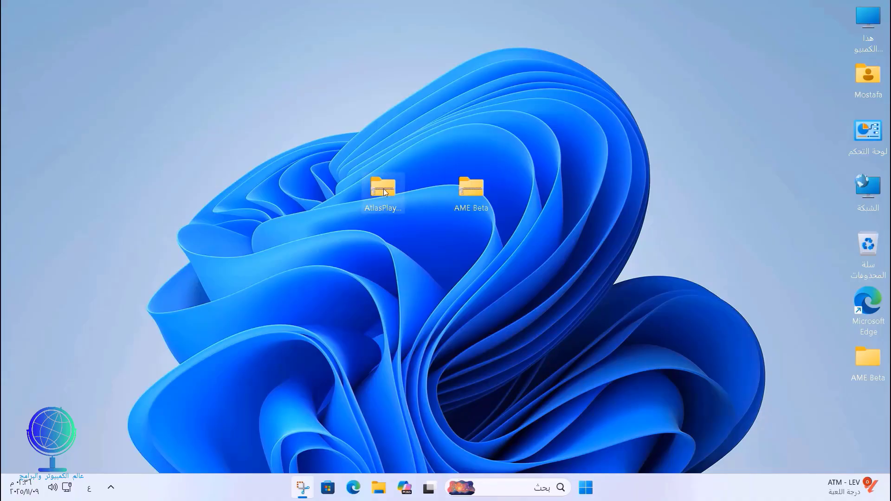
right_click(383, 189)
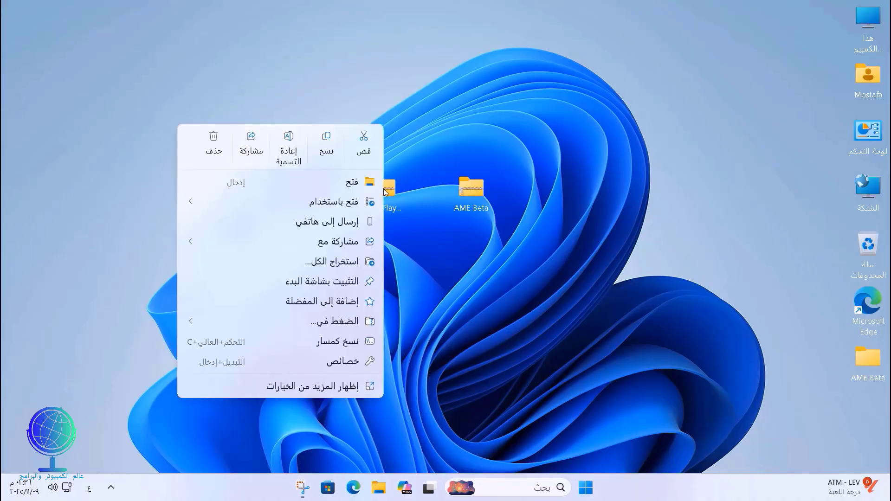
click(323, 260)
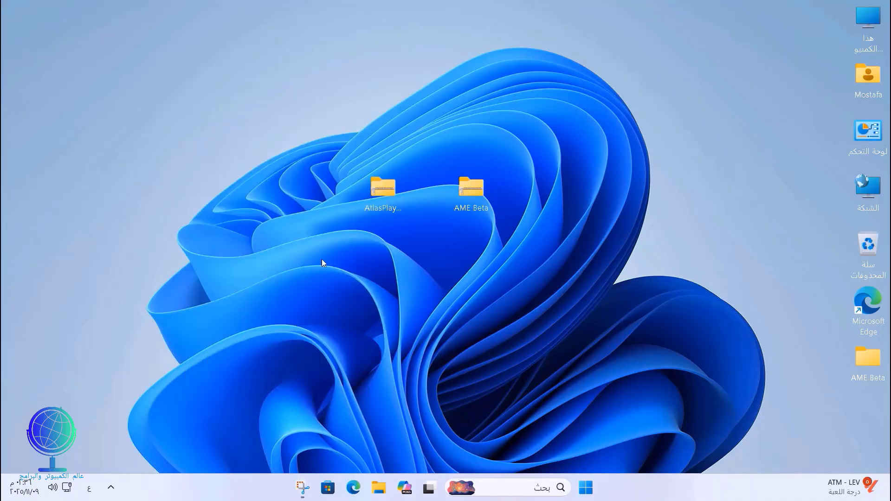
click(320, 387)
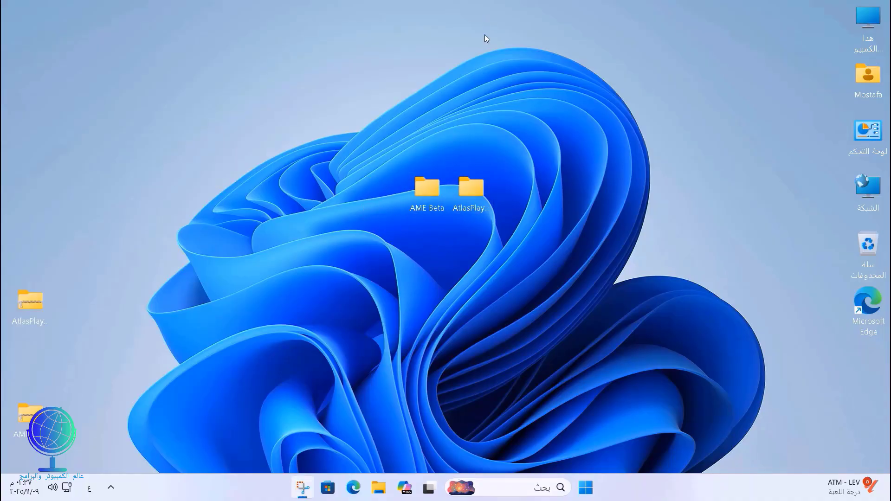
Check CPU and memory usage in Task Manager, and the Windows edition and version in the system settings
key(ctrl+shift+Escape)
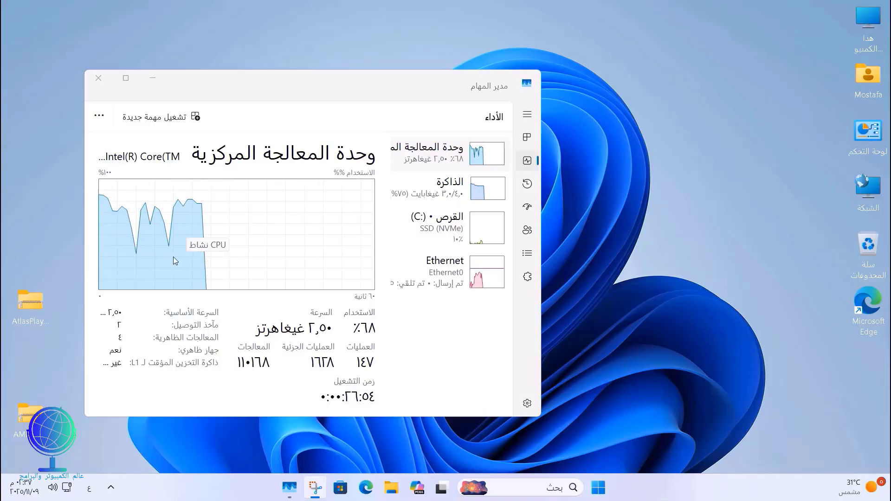
click(489, 193)
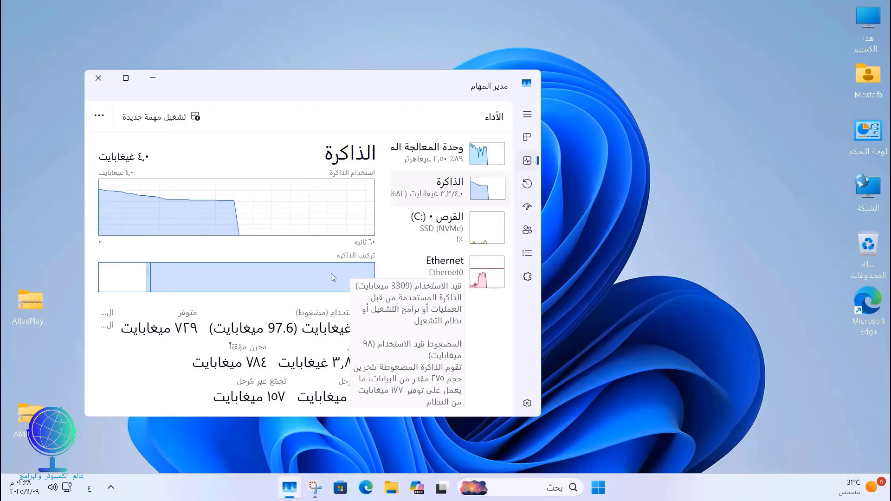
click(409, 153)
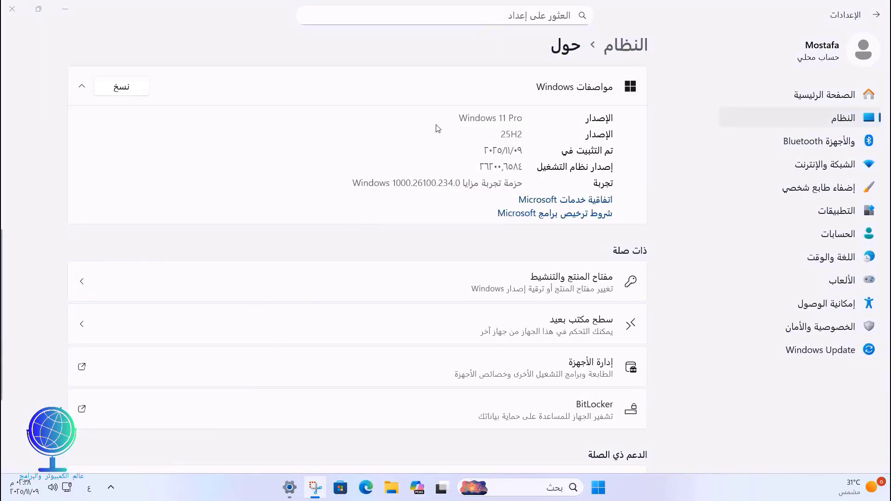
drag(450, 114, 531, 135)
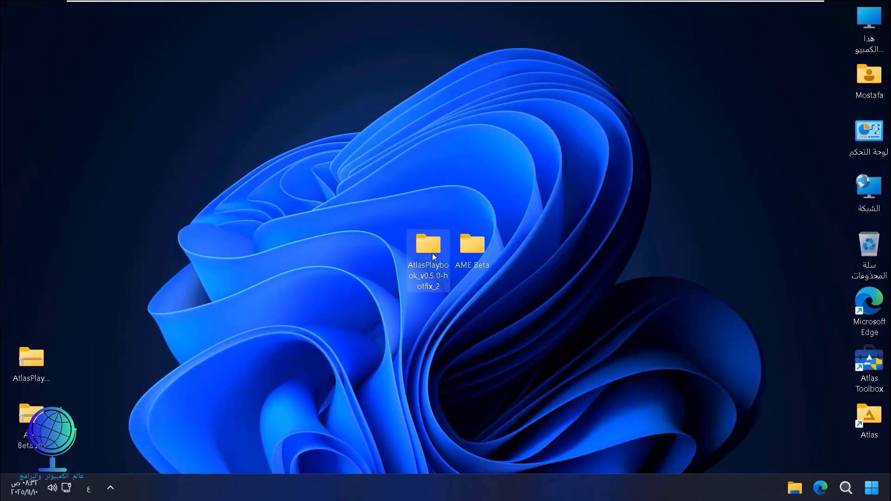
Add the Disable Automatic Driver Installation registry file from the AtlasPlaybook_v0.5.0-hotfix_2 folder to the registry
double_click(428, 244)
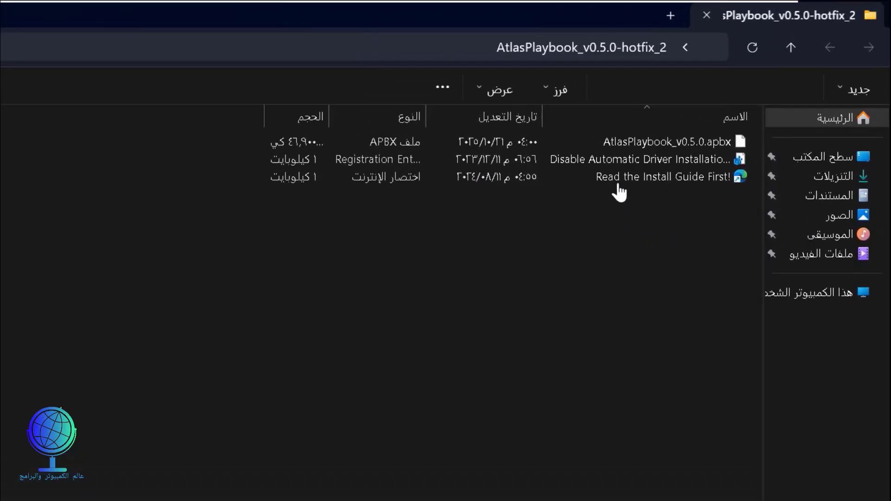
click(618, 162)
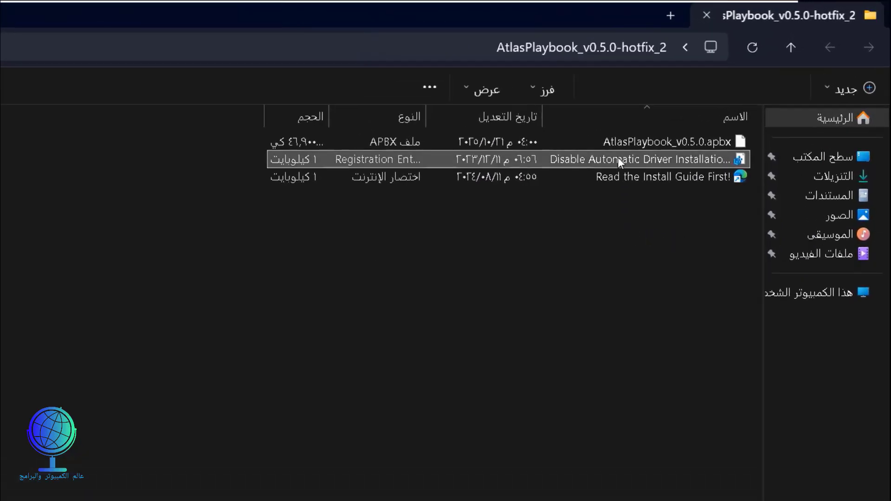
double_click(618, 158)
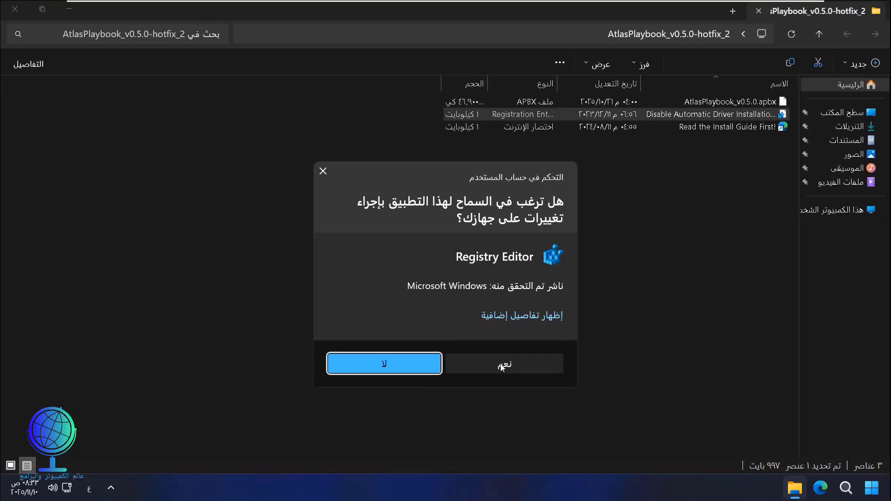
click(502, 366)
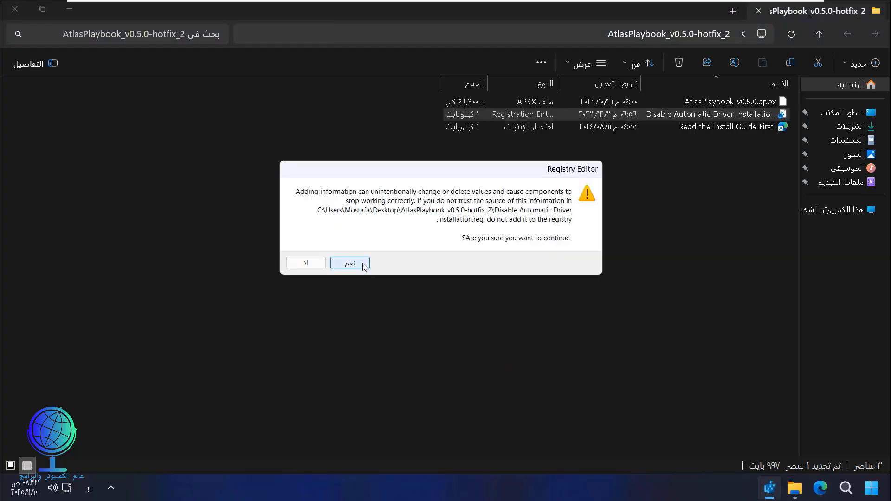
click(362, 263)
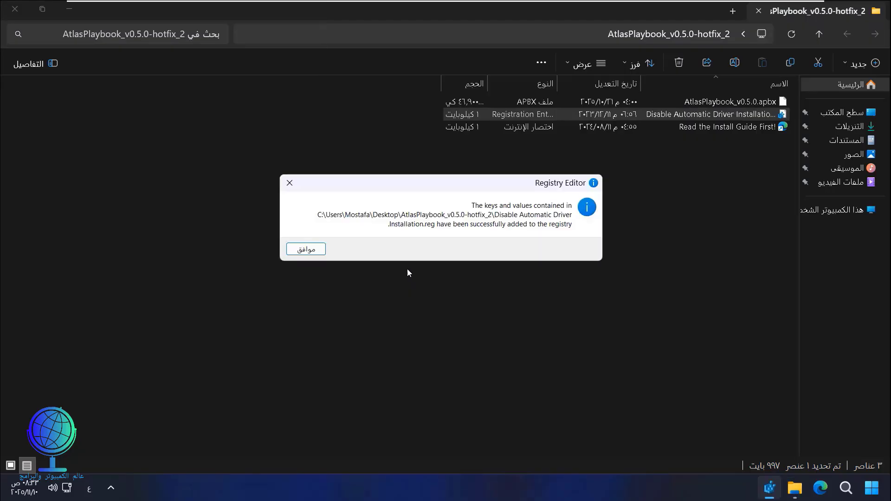
click(309, 250)
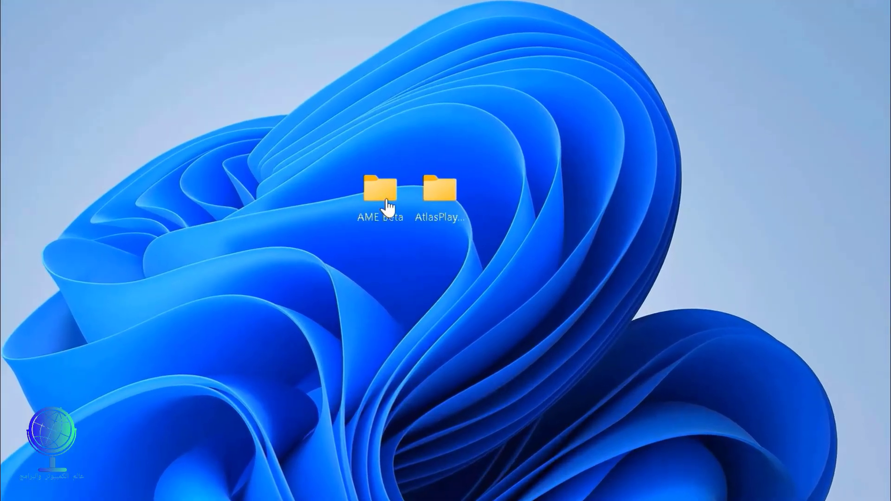
Run AME Beta.exe with administrator permission and load the existing AtlasPlaybook_v0.5.0.apbx from the AtlasPlaybook_v0.5.0-hotfix_2 folder on the desktop
double_click(386, 199)
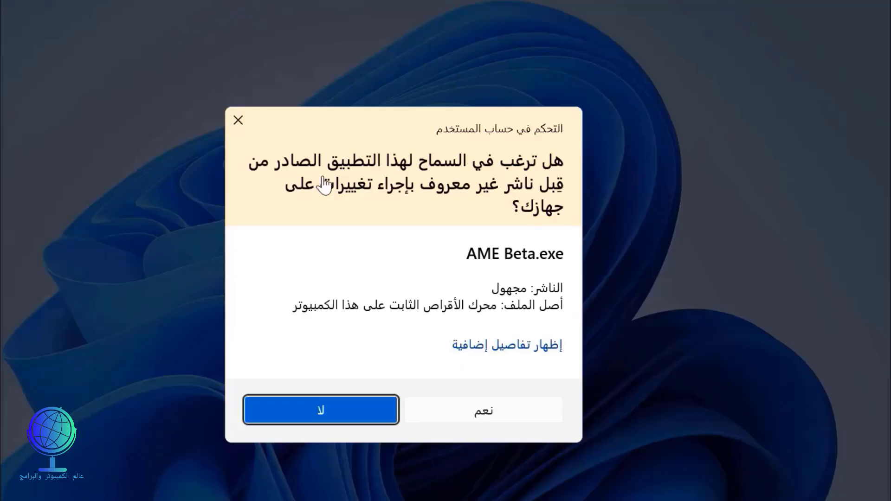
click(499, 414)
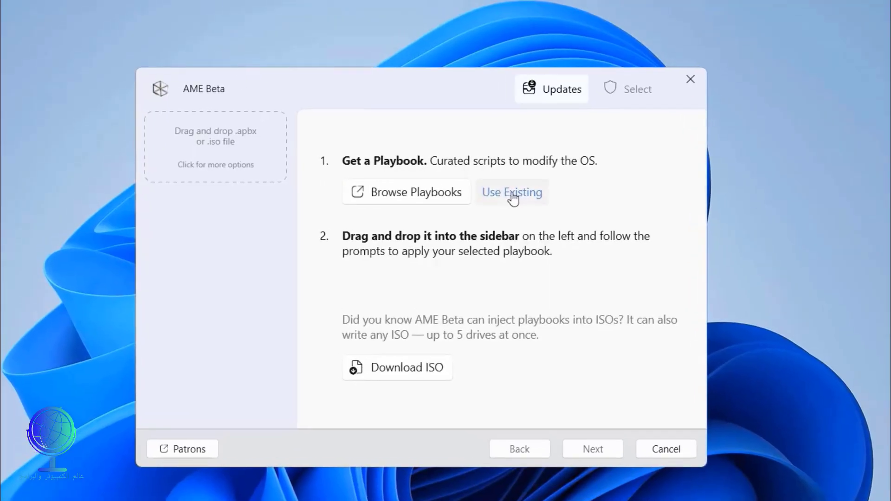
click(515, 194)
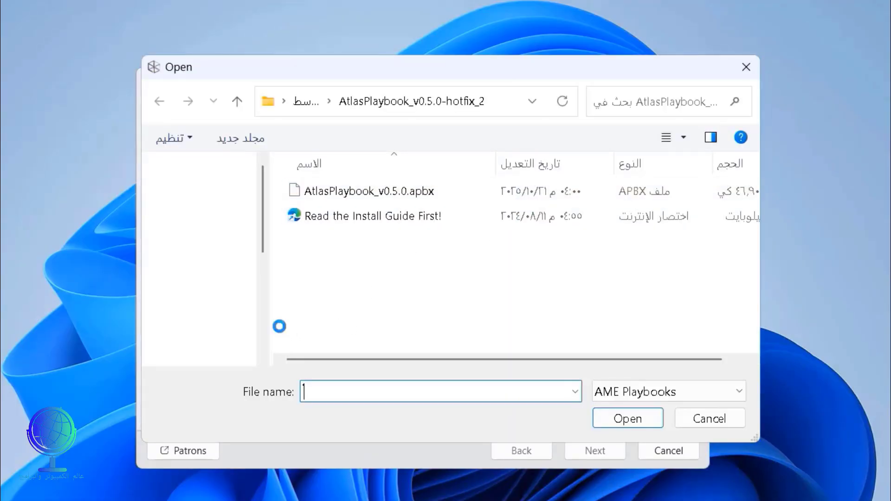
click(241, 290)
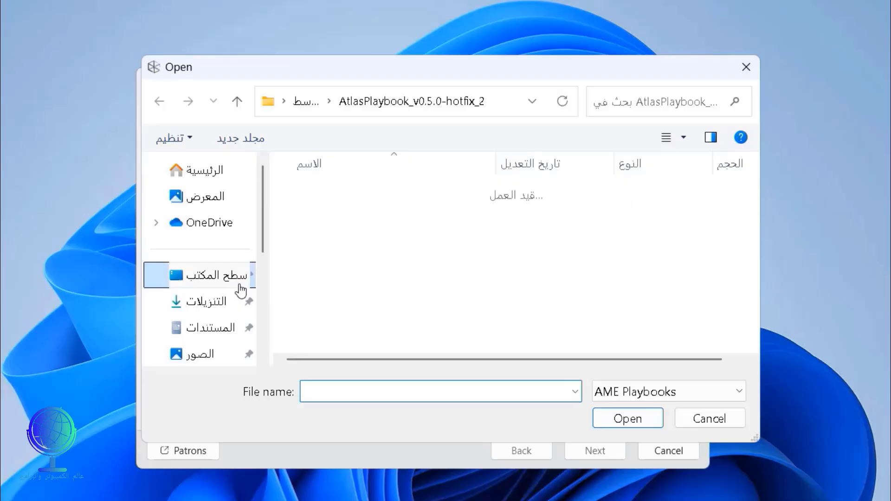
click(355, 223)
double_click(356, 216)
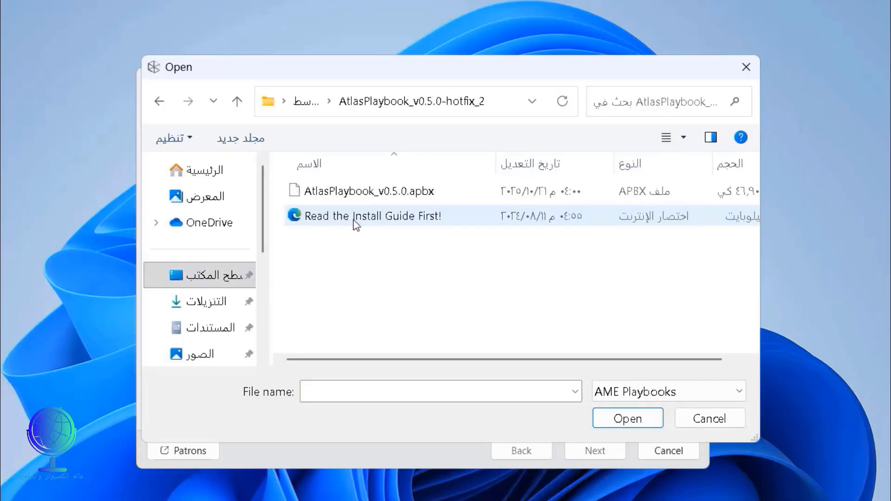
click(348, 192)
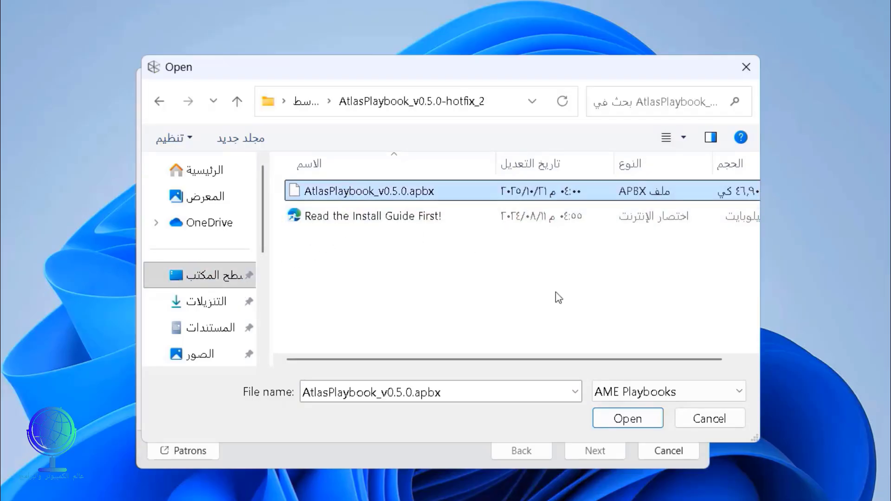
click(612, 418)
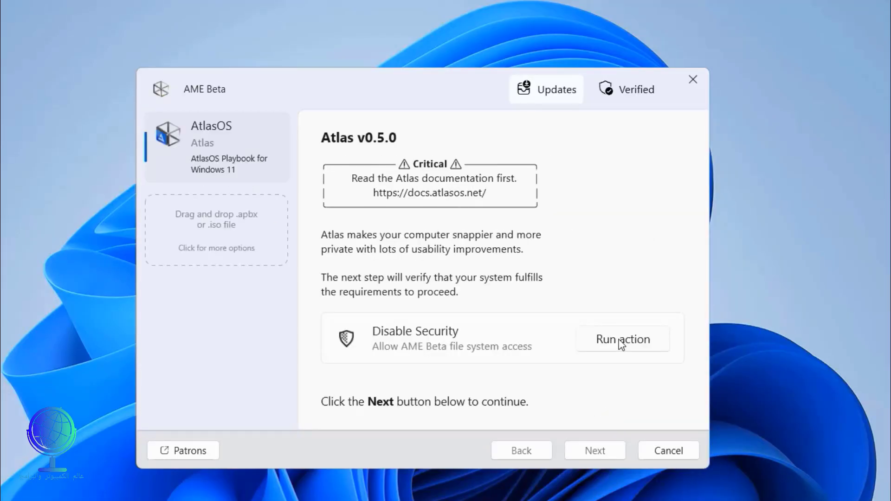
Start the Disable Security action and turn off real-time protection in the Windows Security virus and threat protection settings
click(622, 341)
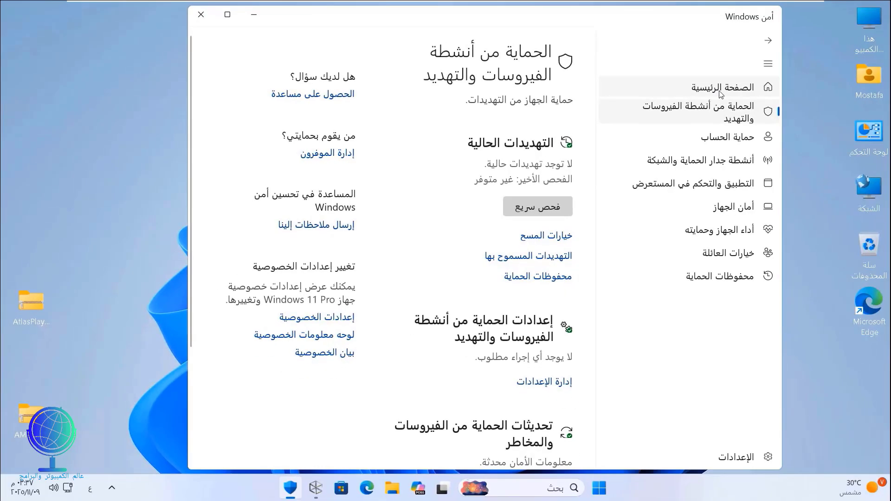
click(721, 93)
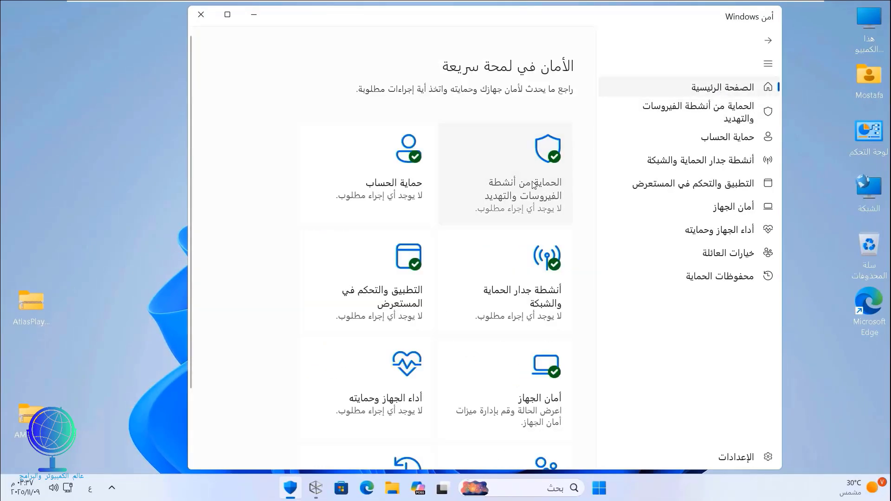
click(534, 185)
scroll(482, 289, down, 3)
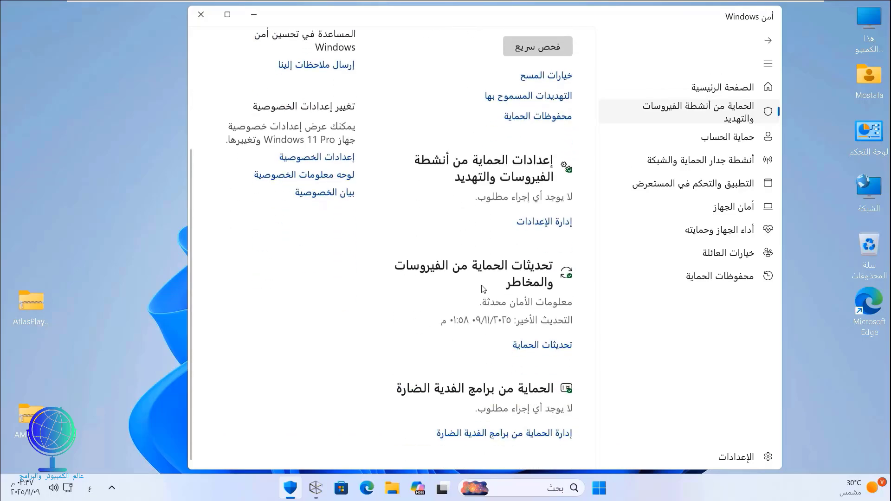
click(537, 227)
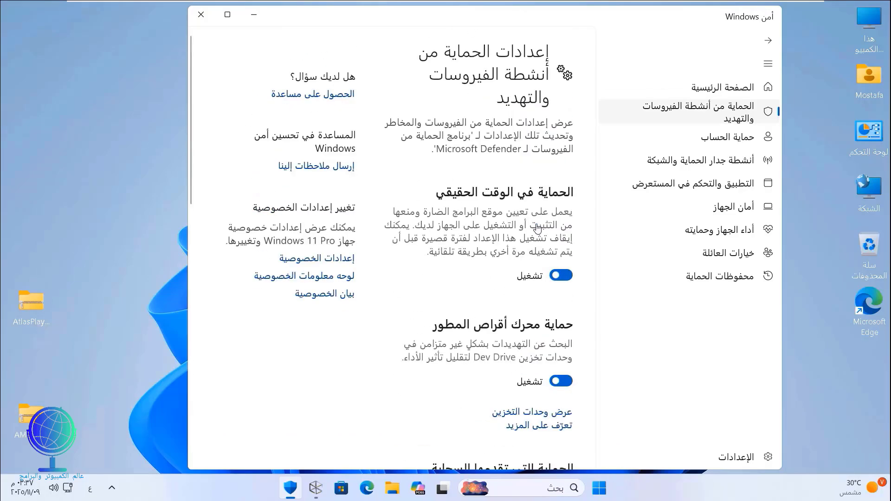
click(556, 275)
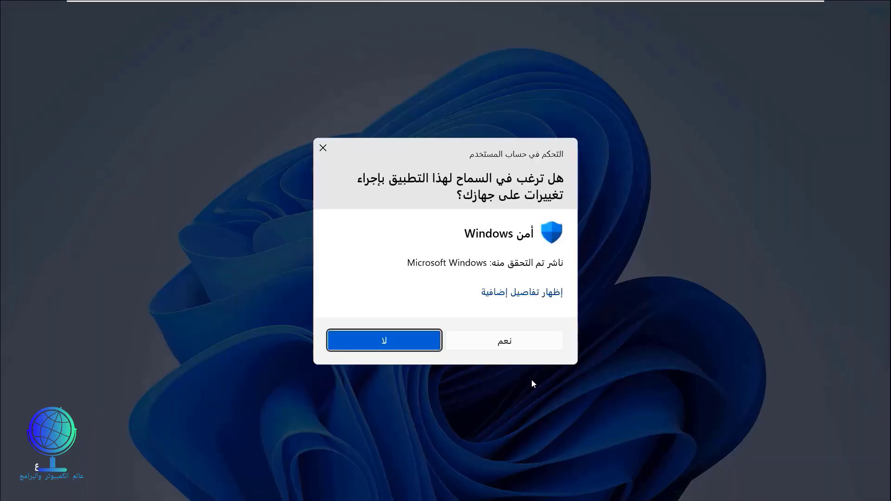
click(517, 344)
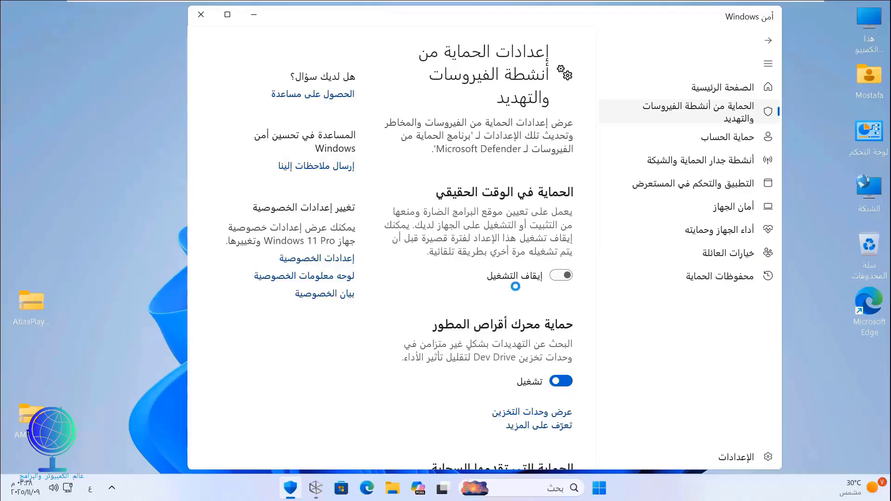
Turn off cloud-delivered protection, automatic sample submission and tamper protection, and close Windows Security and the Disable Security window
scroll(515, 287, down, 3)
scroll(539, 274, down, 10)
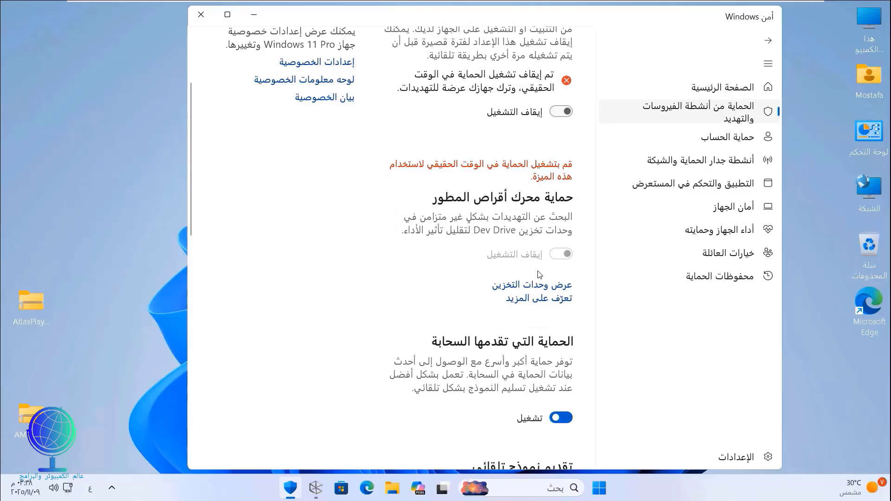
scroll(580, 242, up, 4)
click(567, 218)
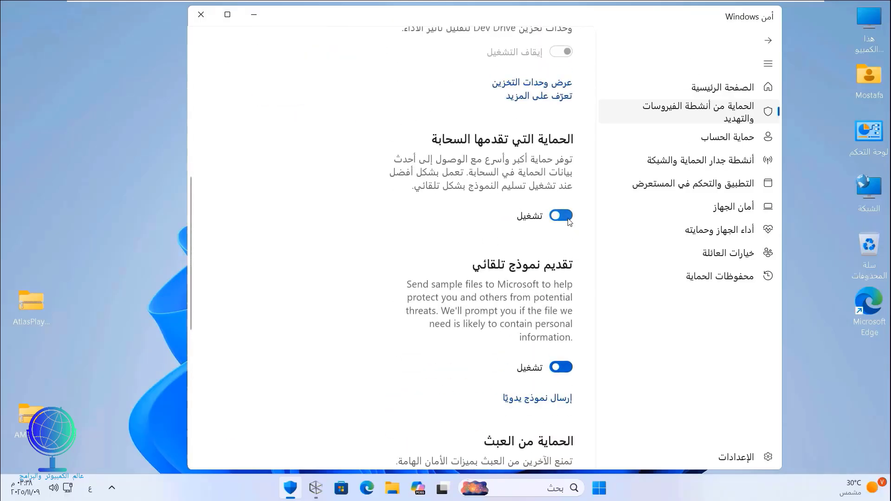
scroll(561, 195, down, 5)
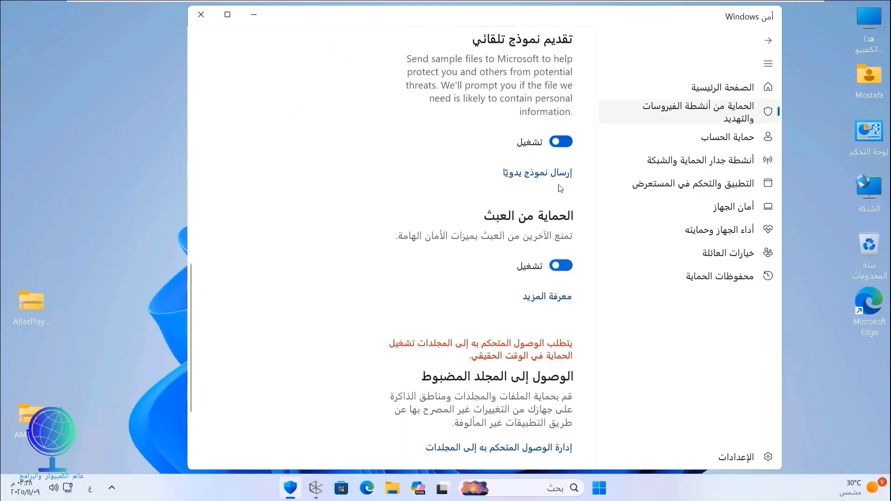
click(561, 142)
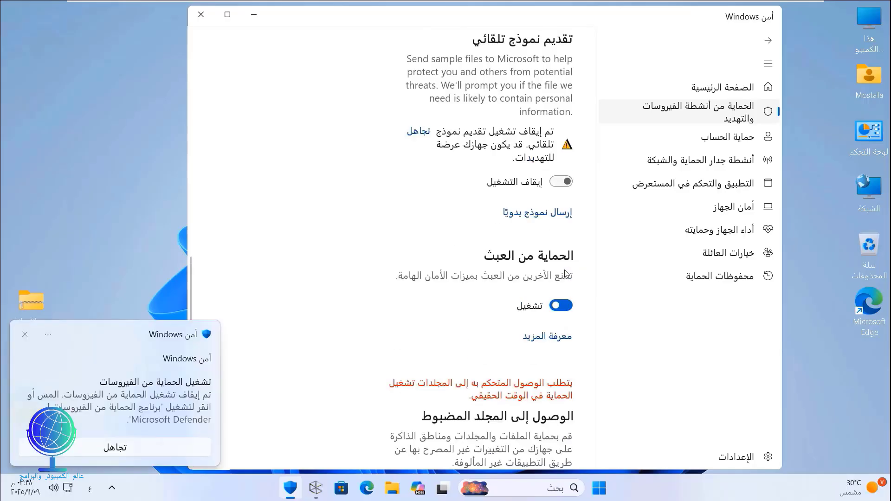
click(570, 305)
scroll(511, 289, up, 10)
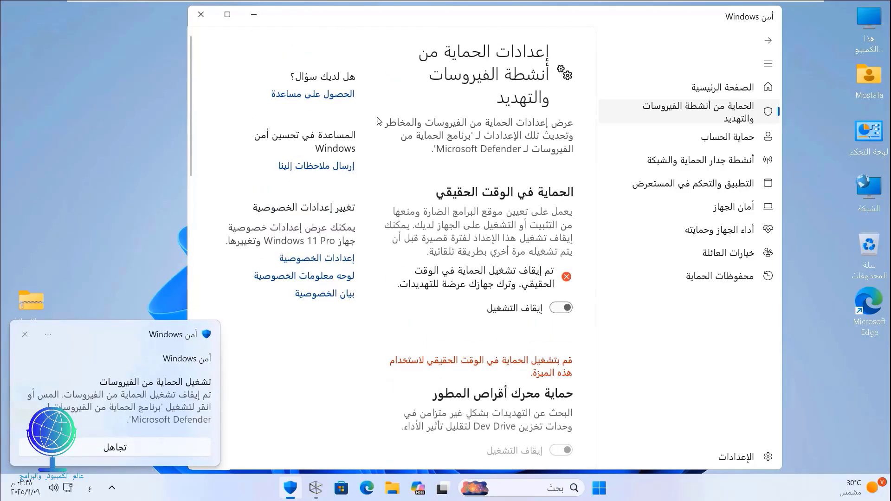
click(201, 14)
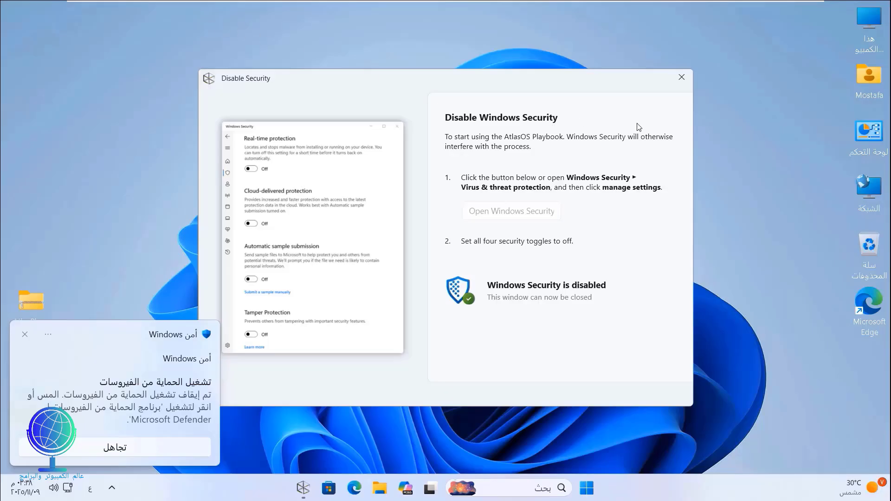
click(682, 77)
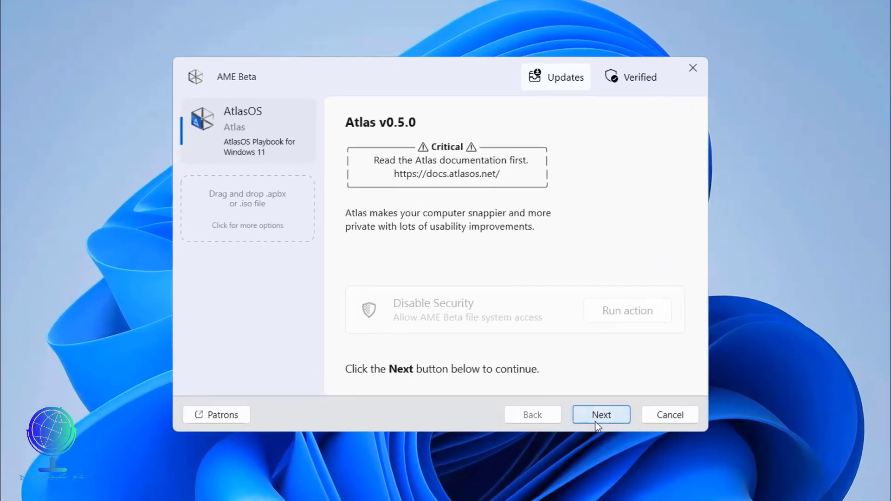
Run the Atlas v0.5.0 requirements check and accept the license agreement
click(567, 367)
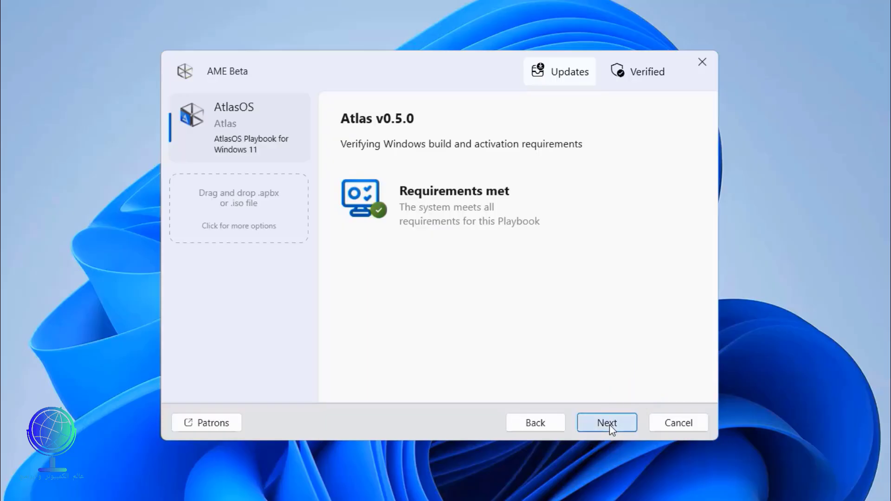
click(608, 423)
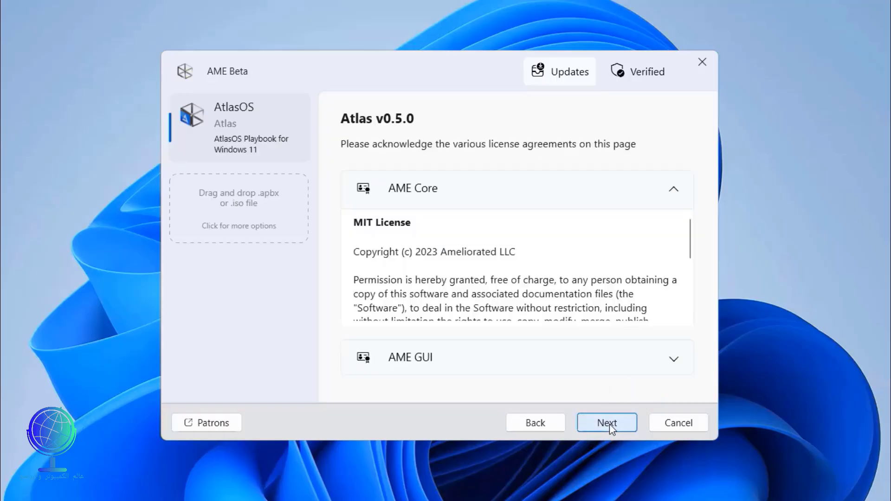
click(609, 425)
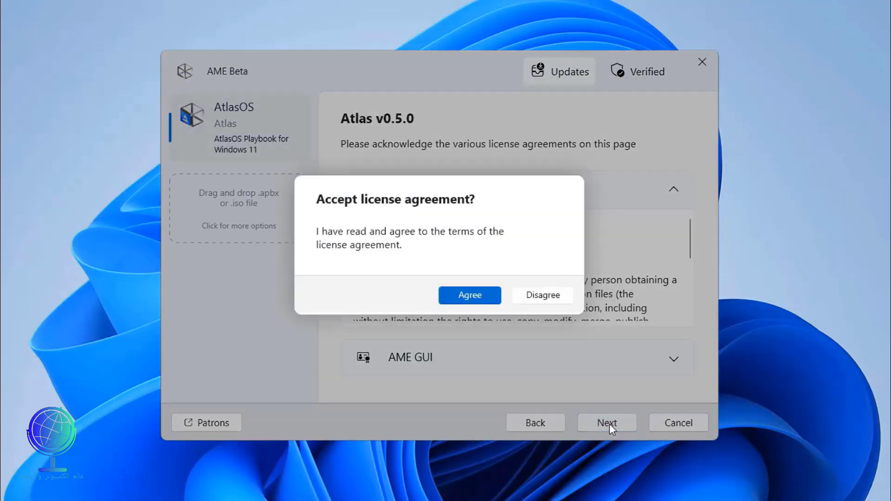
click(487, 296)
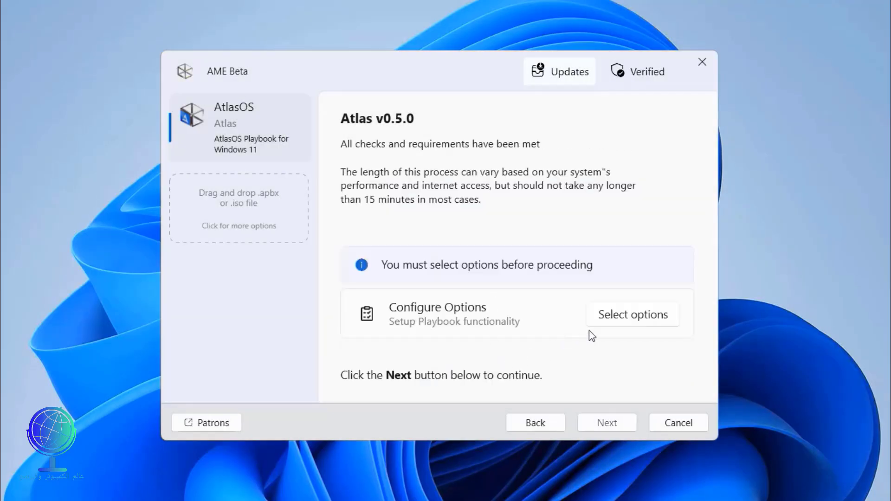
Configure the playbook with Defender enabled, default Windows mitigations, automatic Windows updates enabled, hibernation and core isolation disabled, and Maximum Performance on
click(612, 320)
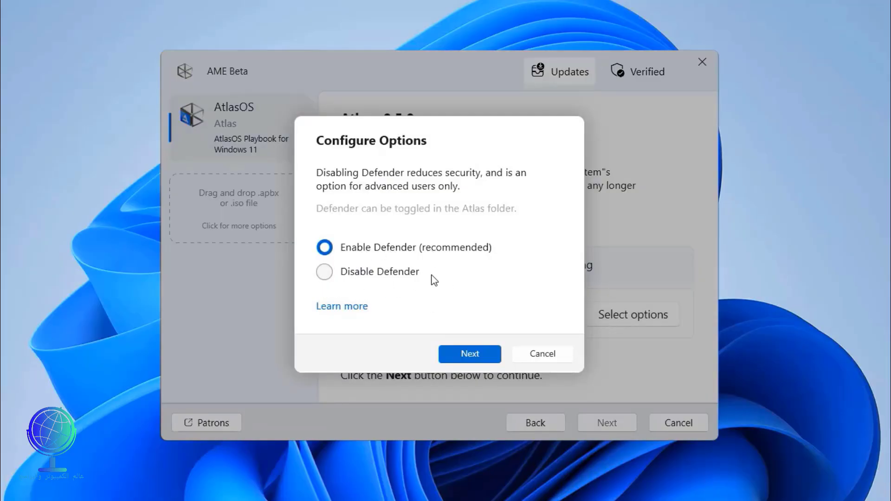
click(470, 353)
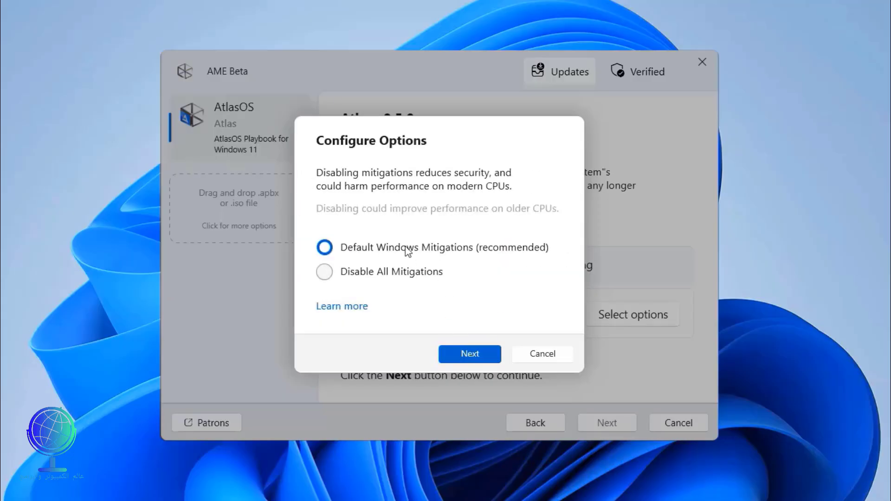
click(459, 360)
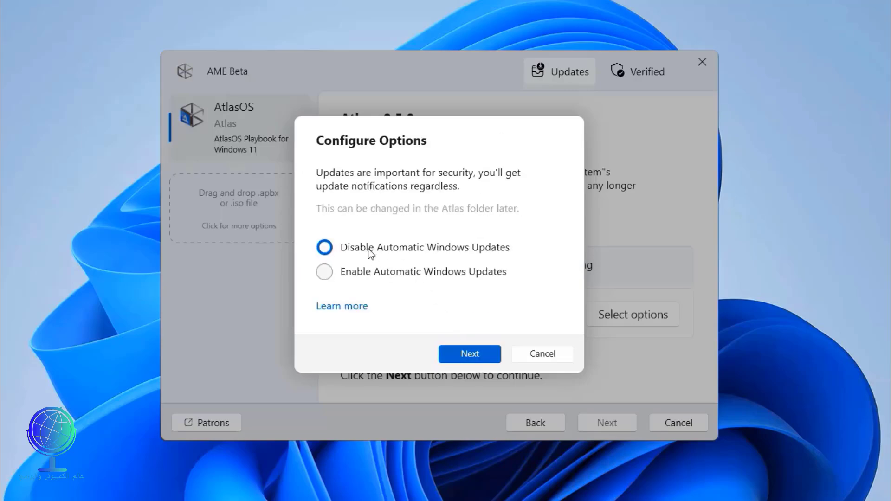
click(325, 274)
click(466, 354)
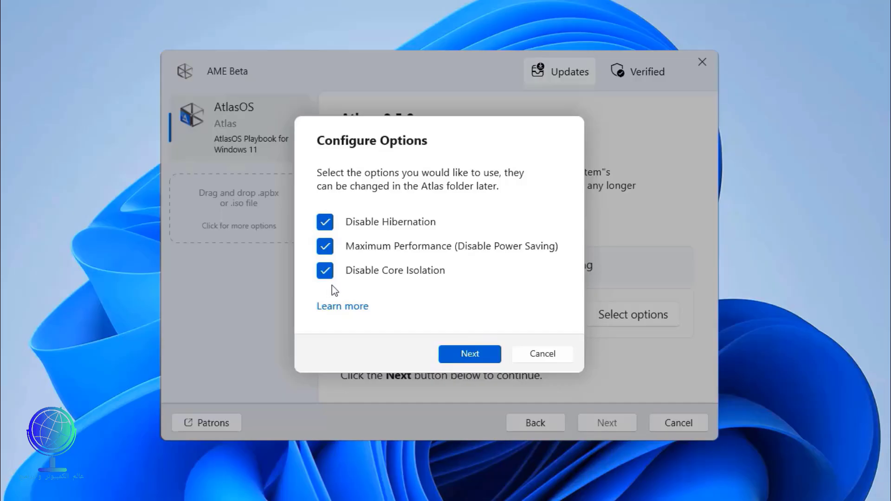
click(461, 357)
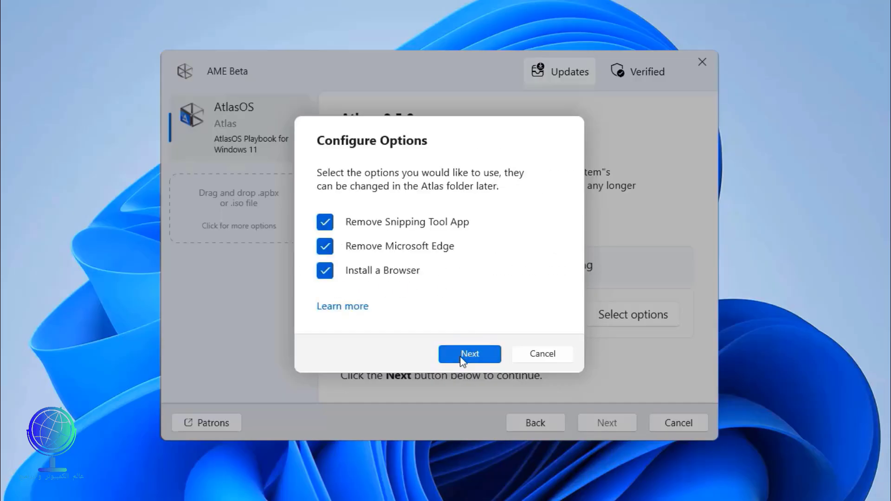
Deselect Remove Snipping Tool App, Remove Microsoft Edge and Install a Browser, keep Install Atlas Toolbox, and start applying the Atlas playbook
click(328, 226)
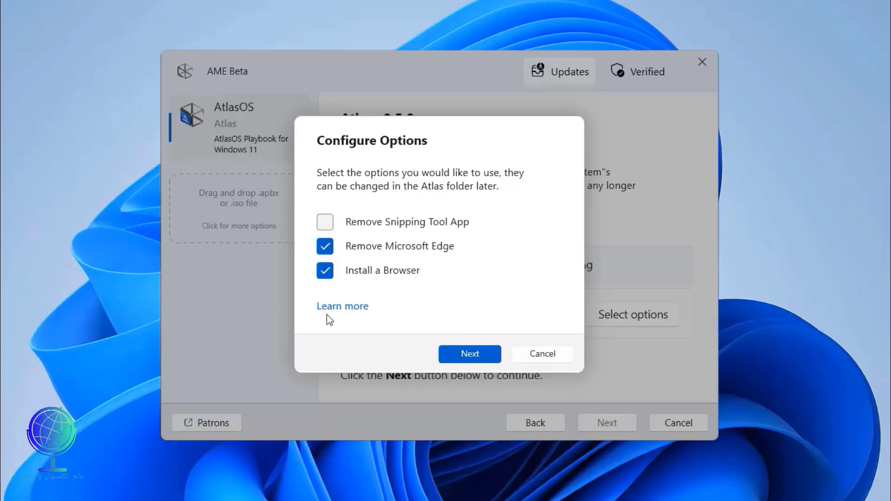
click(326, 272)
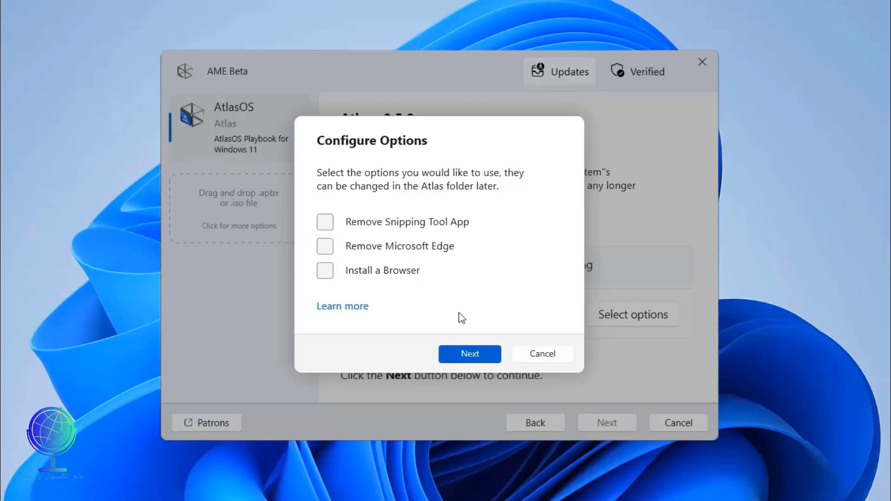
click(465, 355)
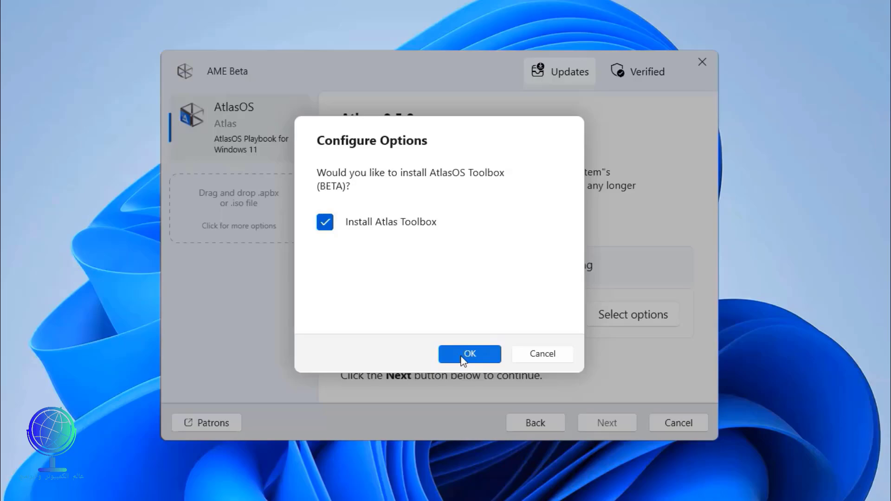
click(462, 356)
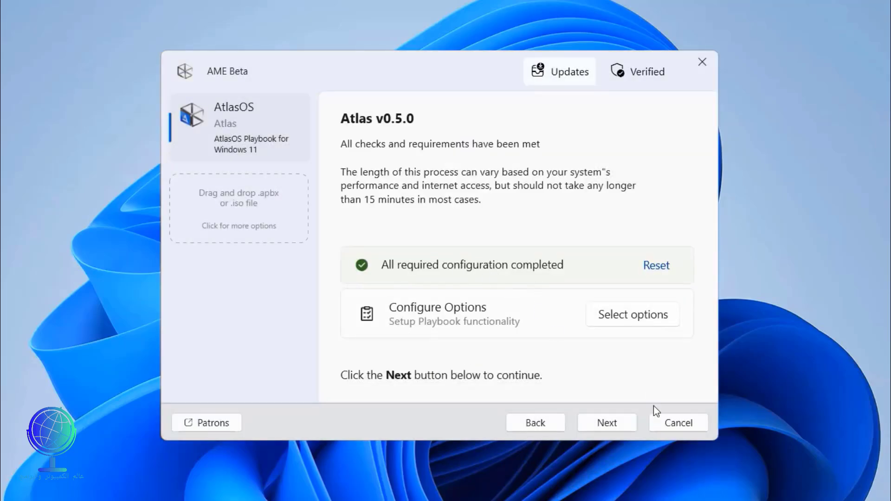
click(624, 425)
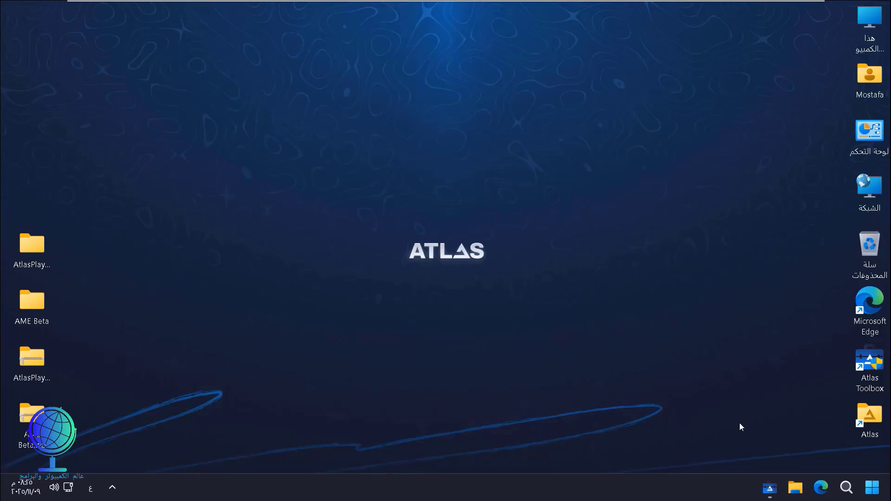
Look through the full list of installed apps in the Start menu and return to the pinned apps
click(874, 499)
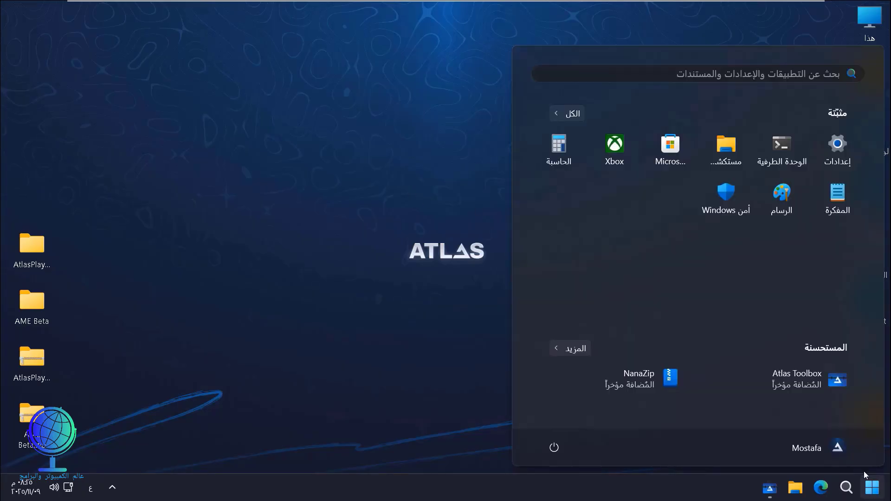
click(563, 116)
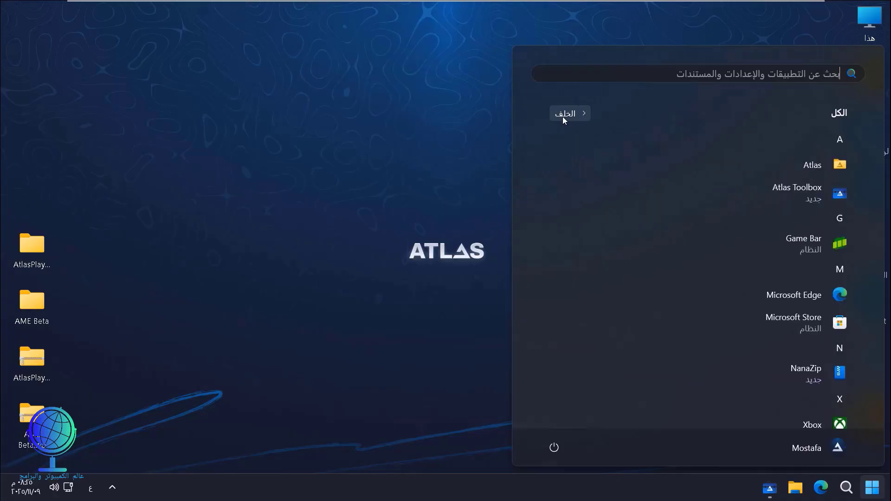
scroll(625, 229, down, 5)
scroll(631, 257, down, 5)
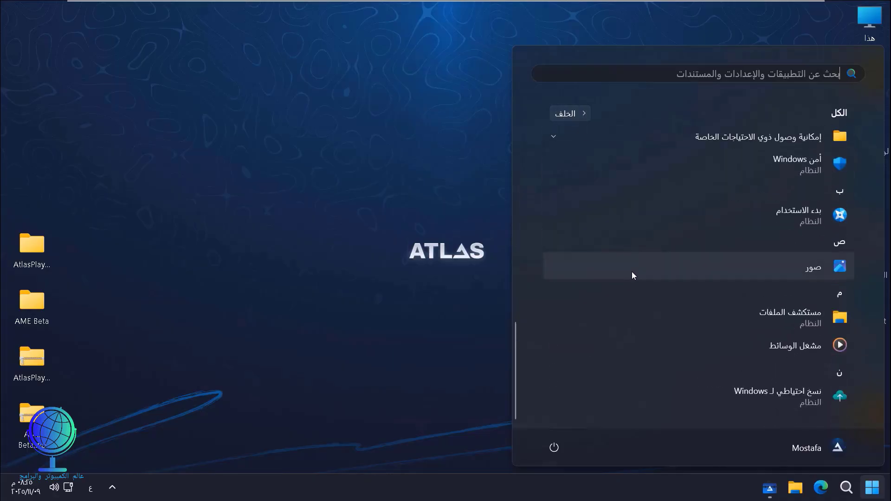
scroll(634, 293, up, 10)
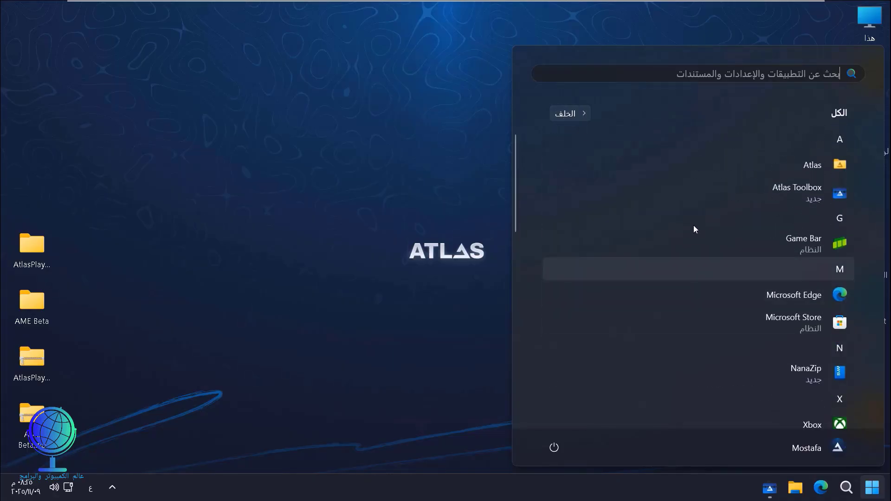
click(572, 116)
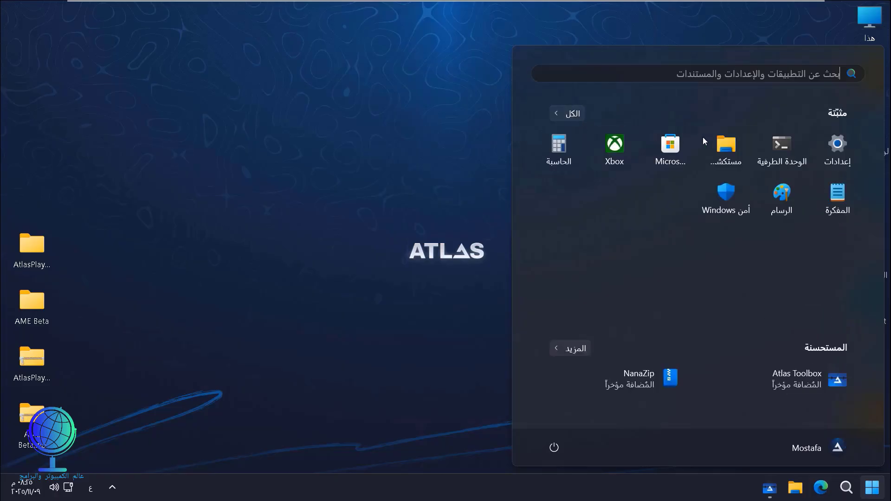
Review the Windows specifications and support details on the Settings About page, and view the Bluetooth & devices and Network & internet pages
click(848, 150)
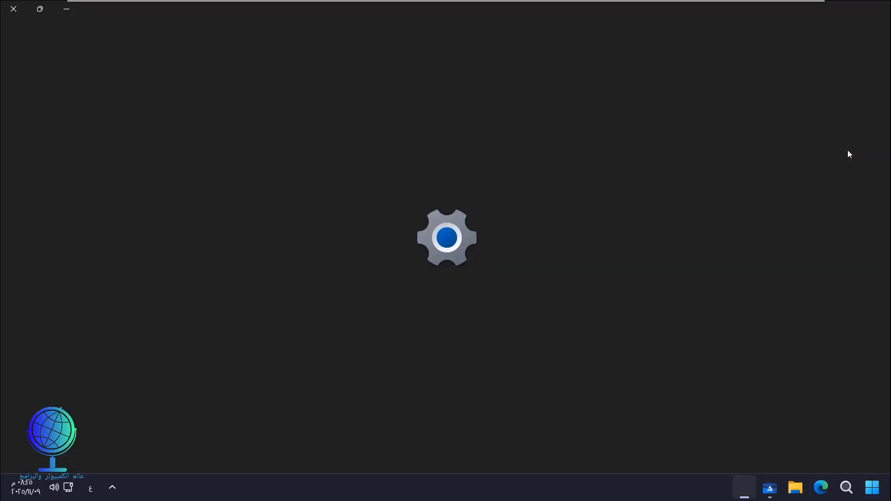
scroll(580, 424, down, 10)
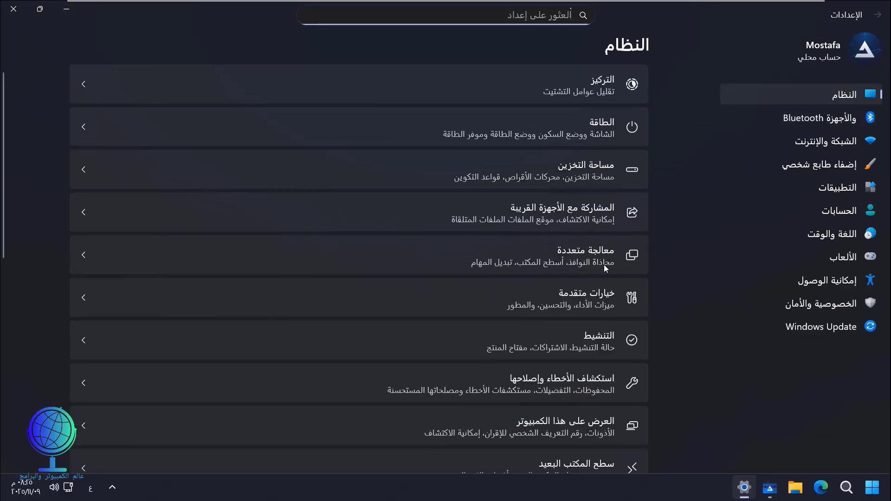
click(577, 436)
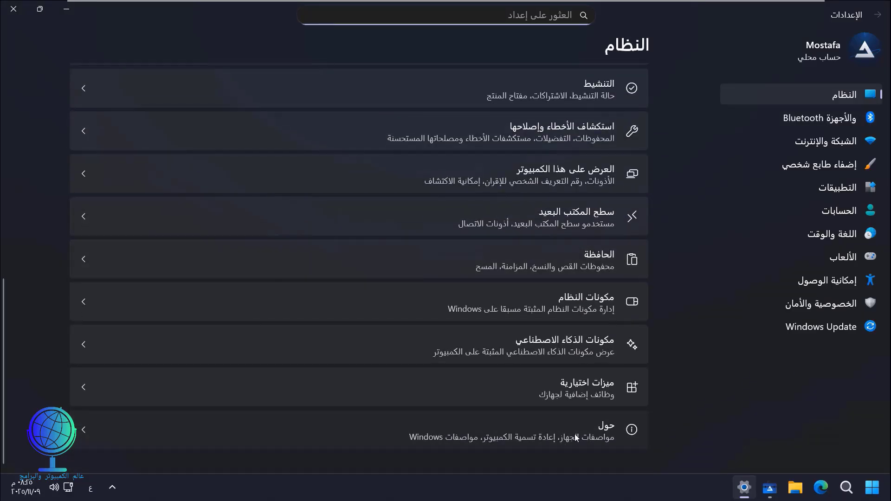
scroll(552, 324, down, 5)
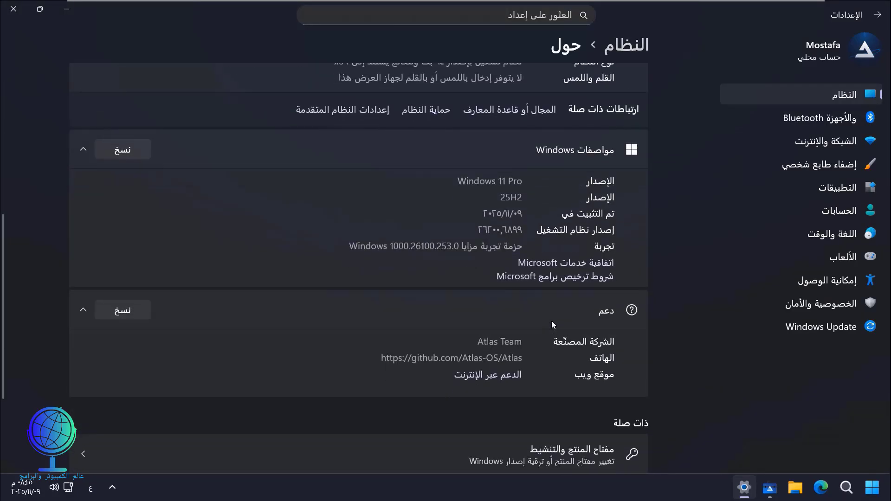
drag(454, 181, 525, 196)
scroll(517, 263, down, 3)
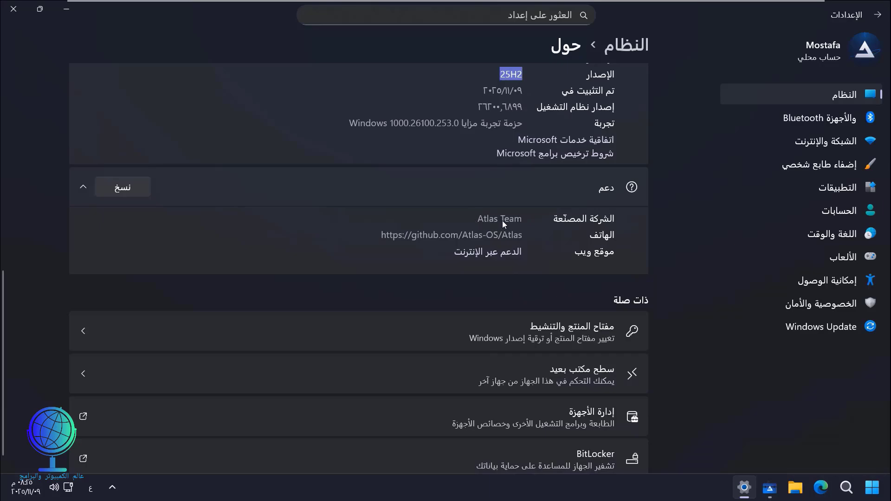
click(823, 126)
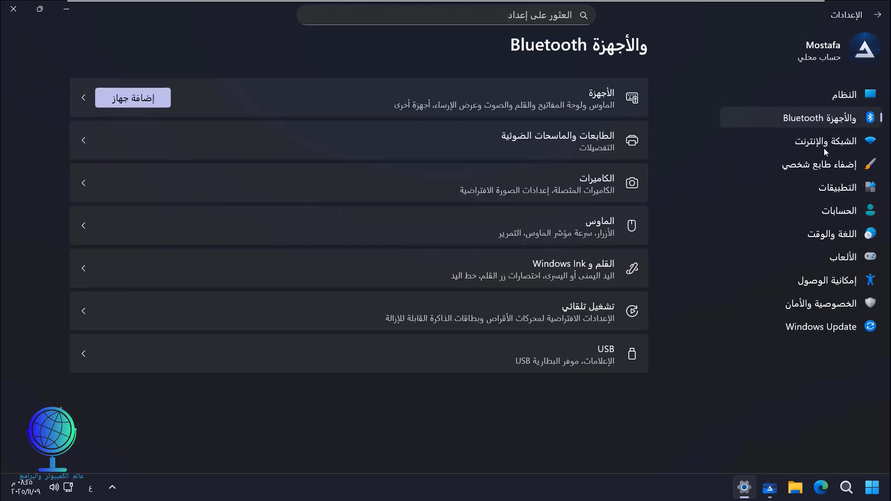
click(824, 149)
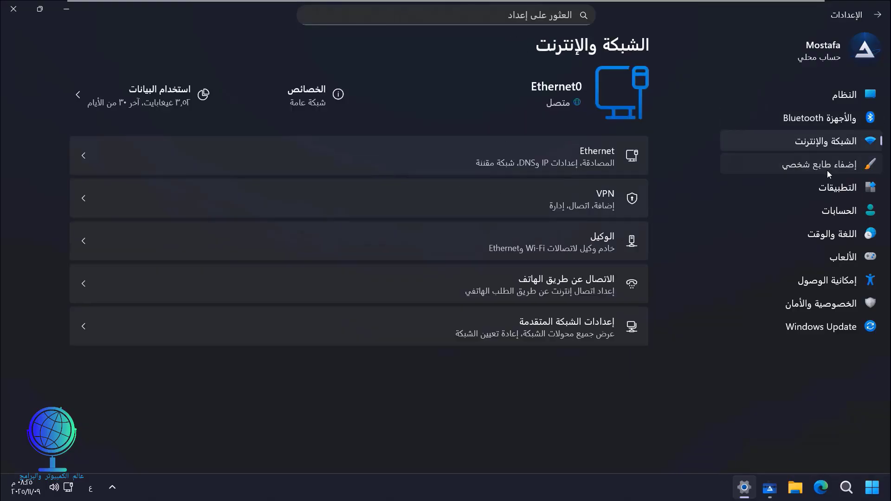
Try the dark blue Atlas theme in Personalization, apply the dark Windows bloom theme instead, and view the desktop
click(830, 171)
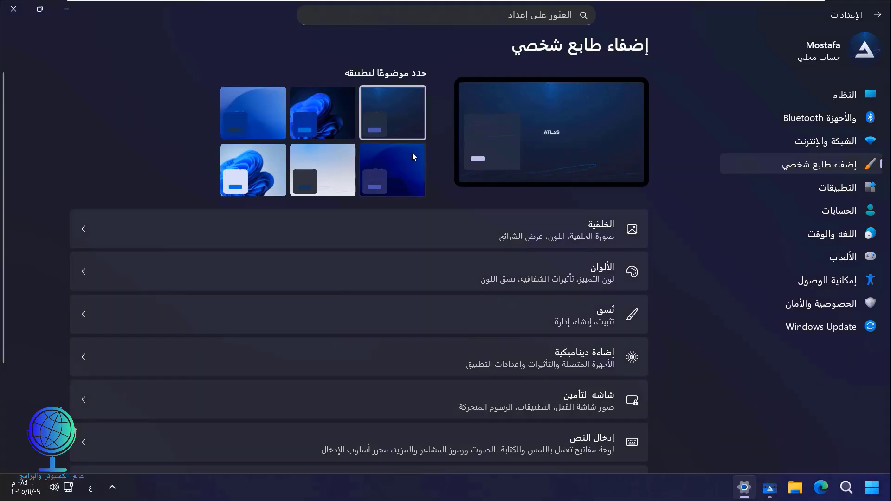
click(413, 154)
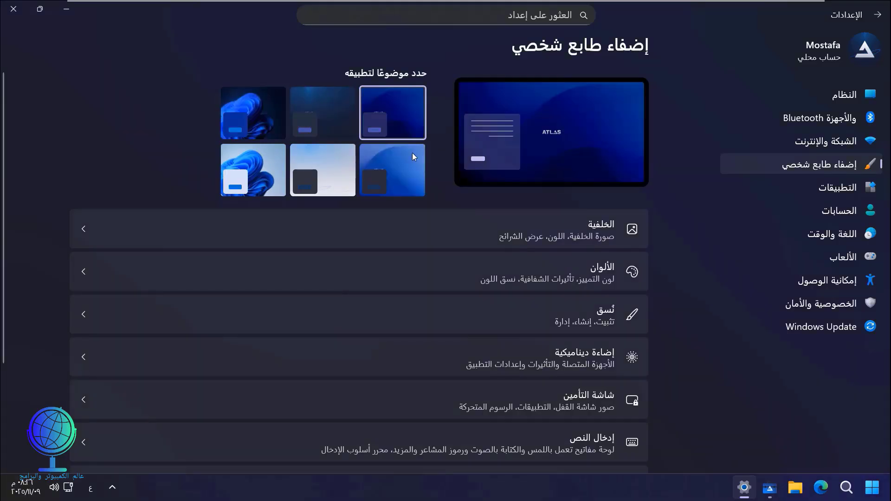
click(60, 10)
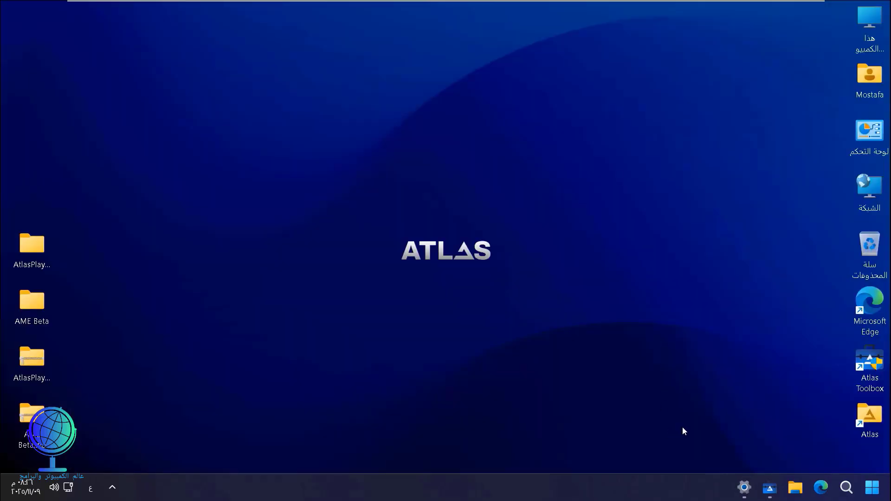
click(744, 487)
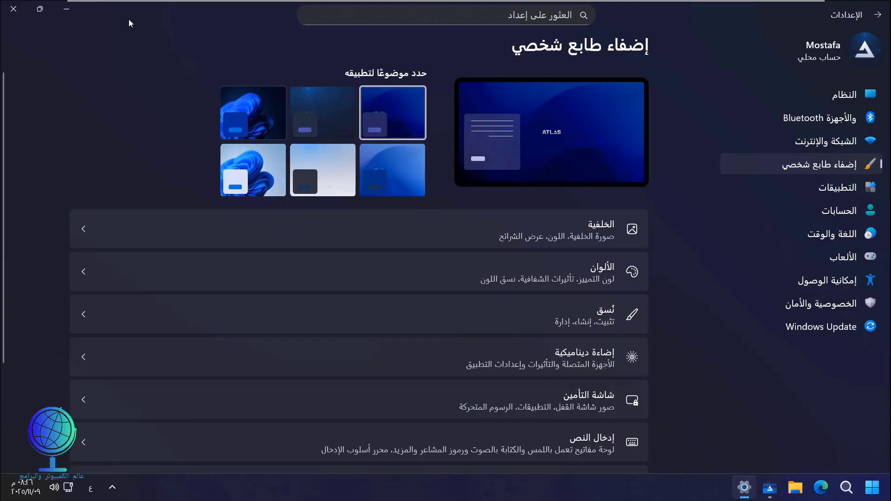
click(66, 9)
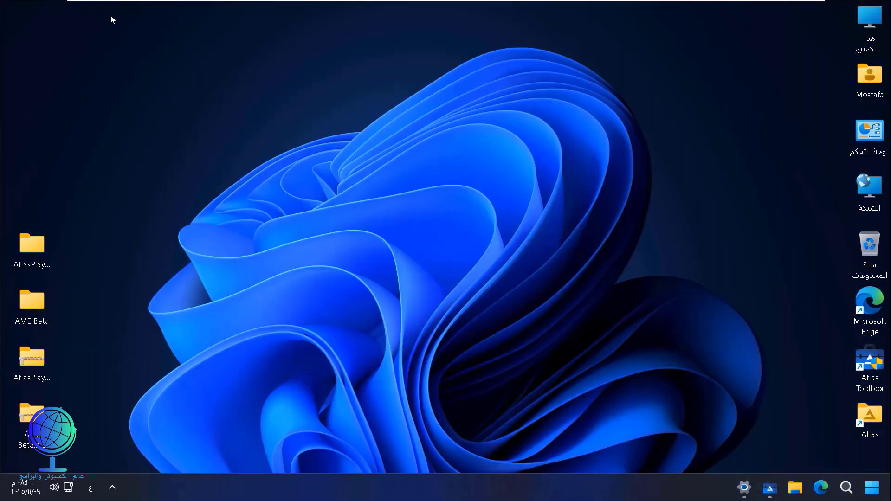
Check the available updates on the Windows Update settings page and close Settings
click(868, 489)
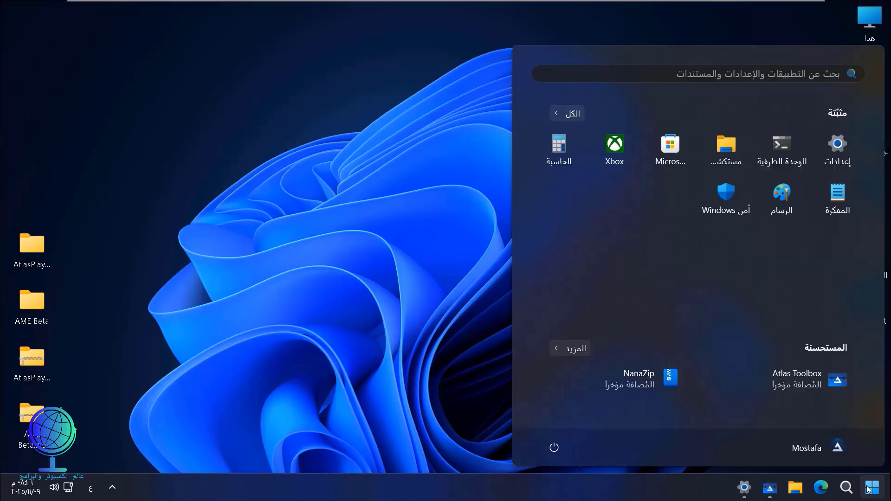
click(828, 148)
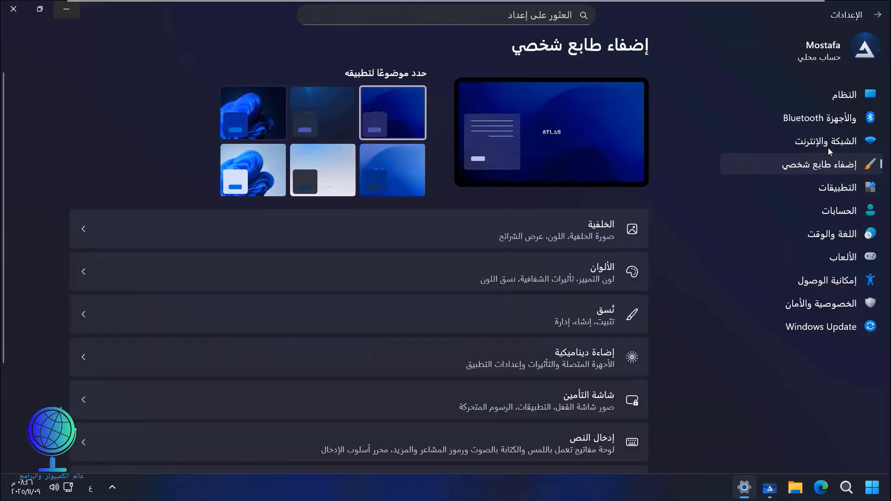
click(823, 329)
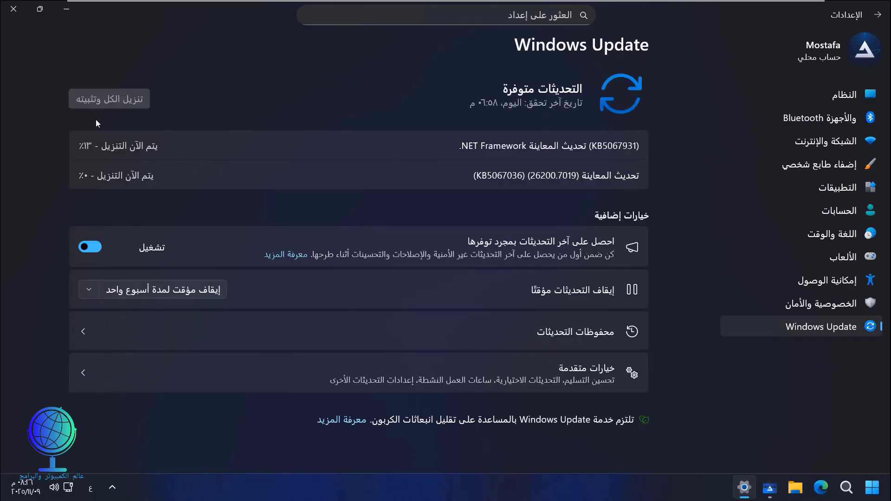
click(19, 13)
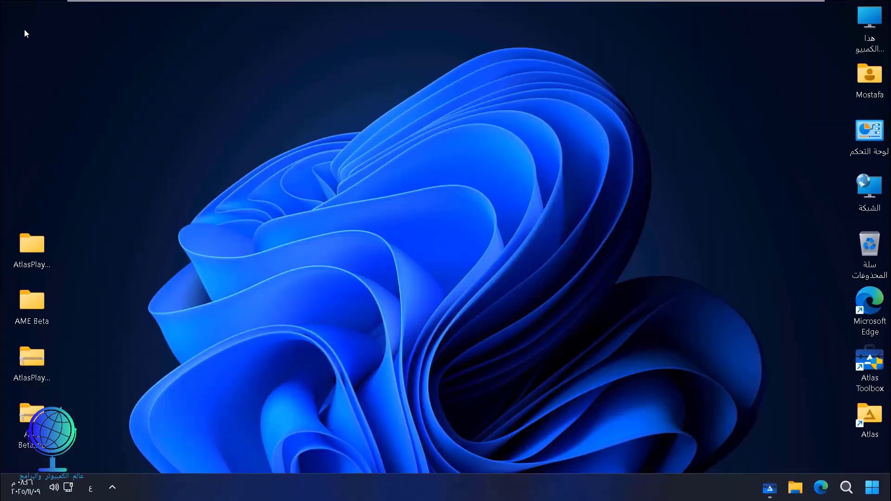
Start a quick scan from Virus & threat protection in Windows Security, look over the protection sections, and close the window
click(111, 487)
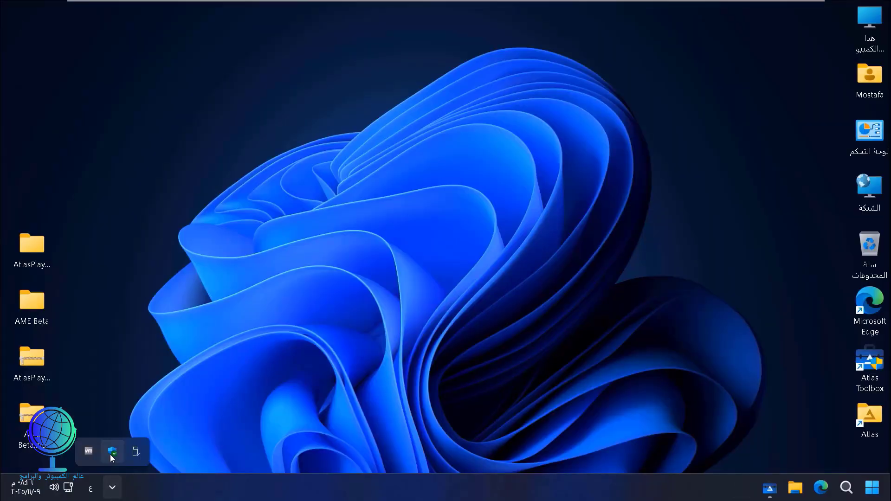
click(111, 452)
click(542, 171)
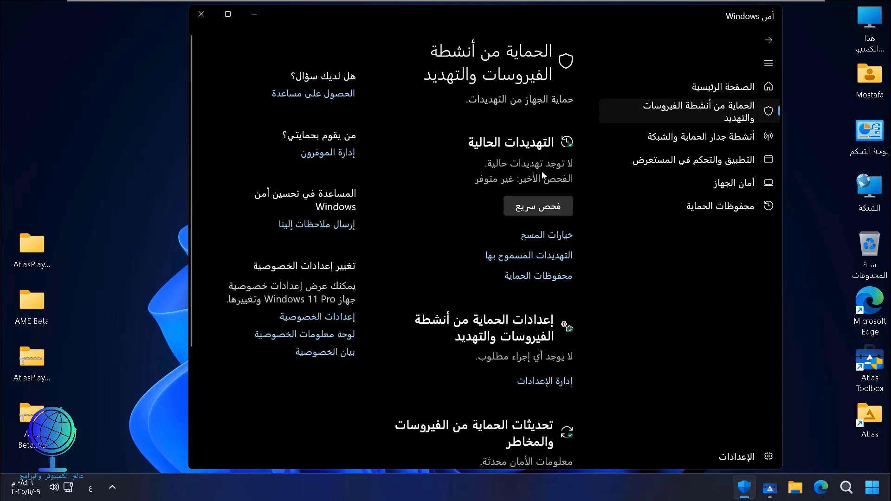
click(534, 205)
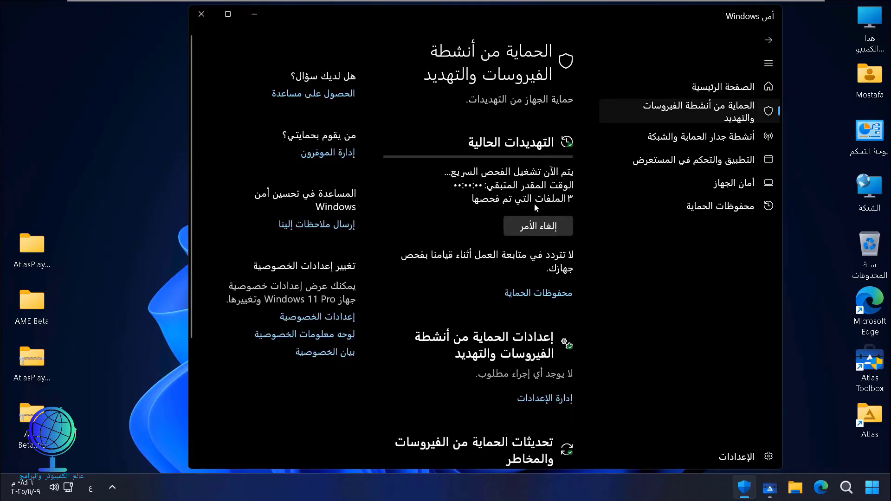
scroll(533, 204, down, 3)
scroll(534, 203, up, 3)
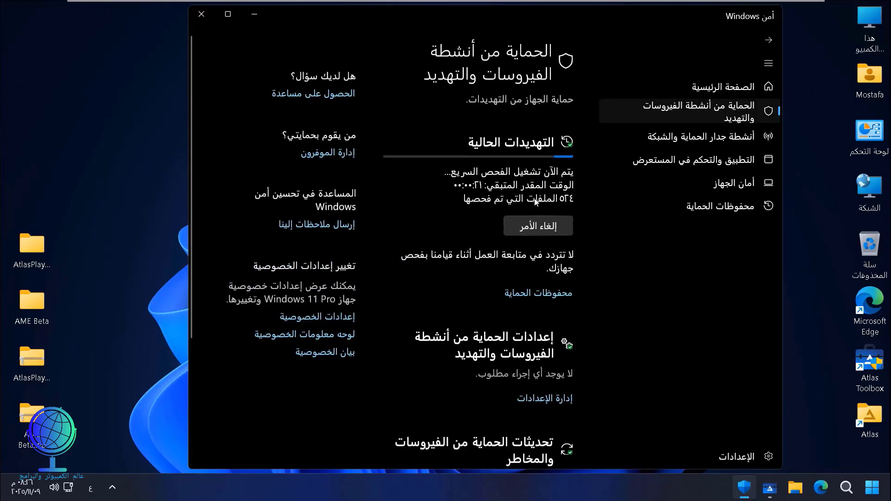
scroll(535, 201, down, 4)
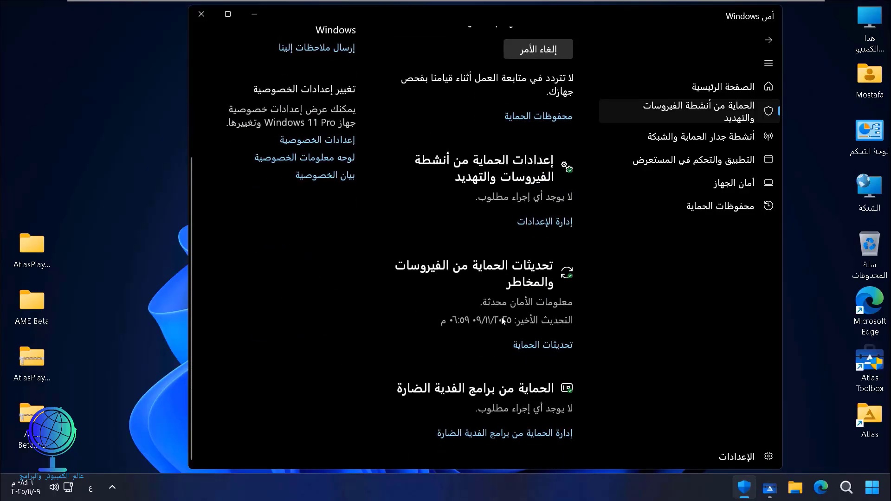
scroll(481, 319, up, 4)
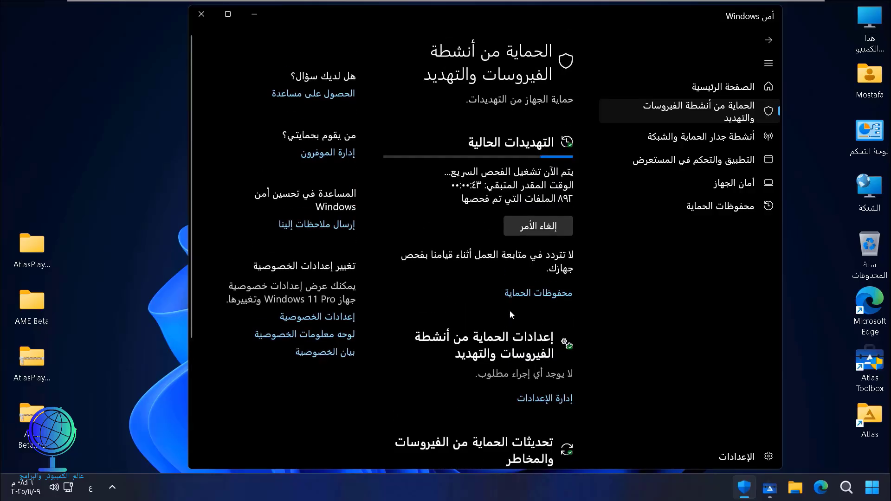
click(201, 15)
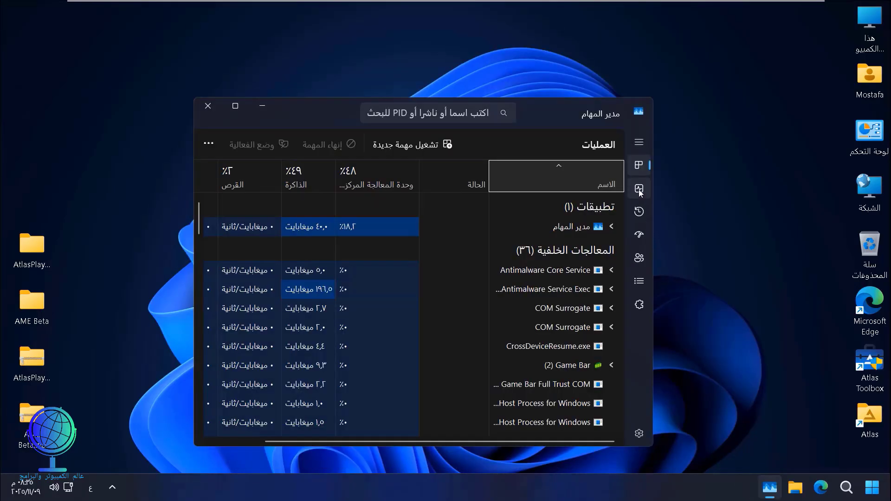
Examine the memory and CPU usage in Task Manager's performance view
click(638, 190)
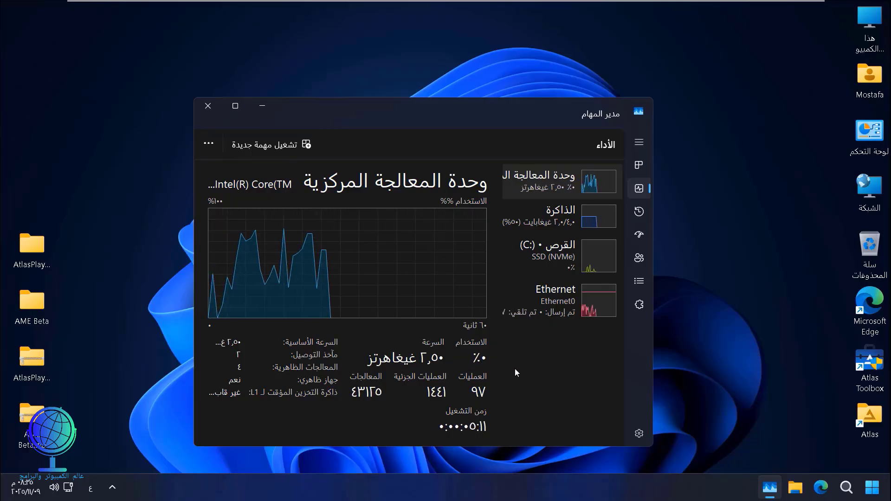
click(598, 225)
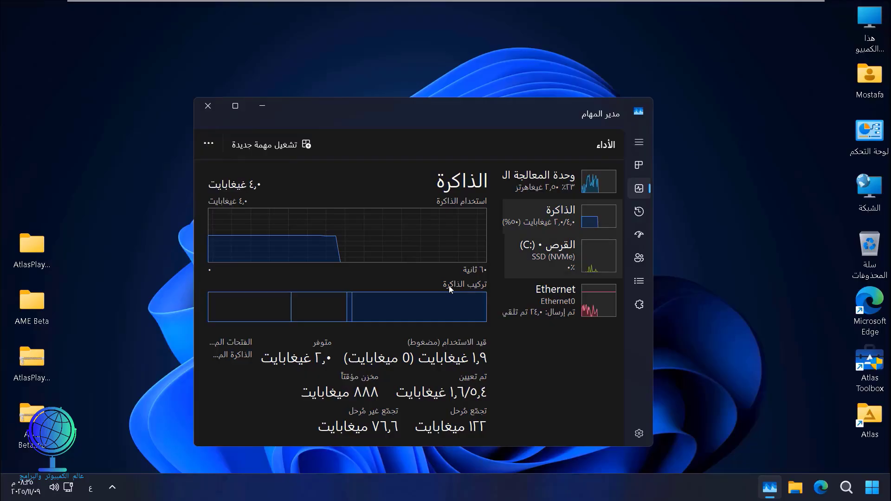
click(594, 186)
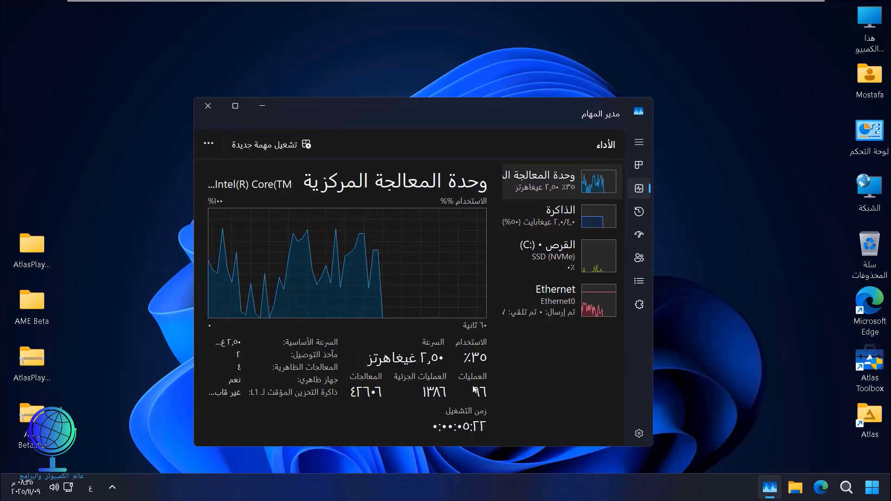
Launch Atlas Toolbox and open its Install Software page
click(874, 367)
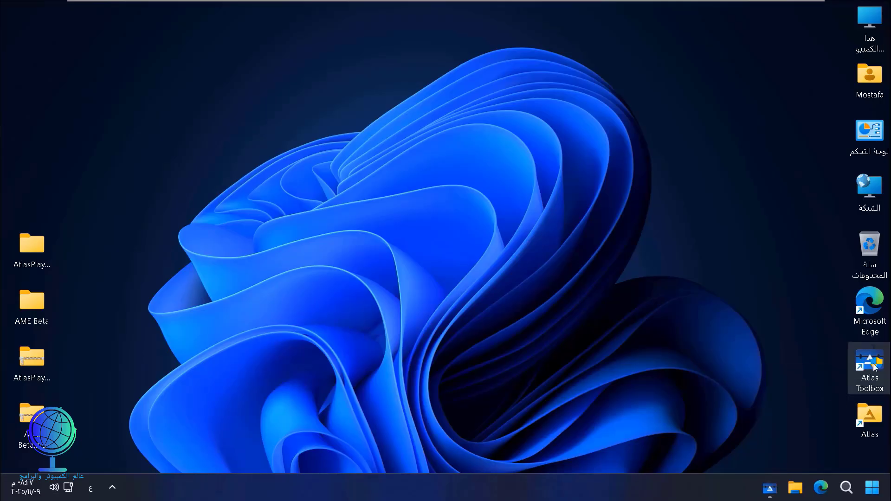
double_click(875, 367)
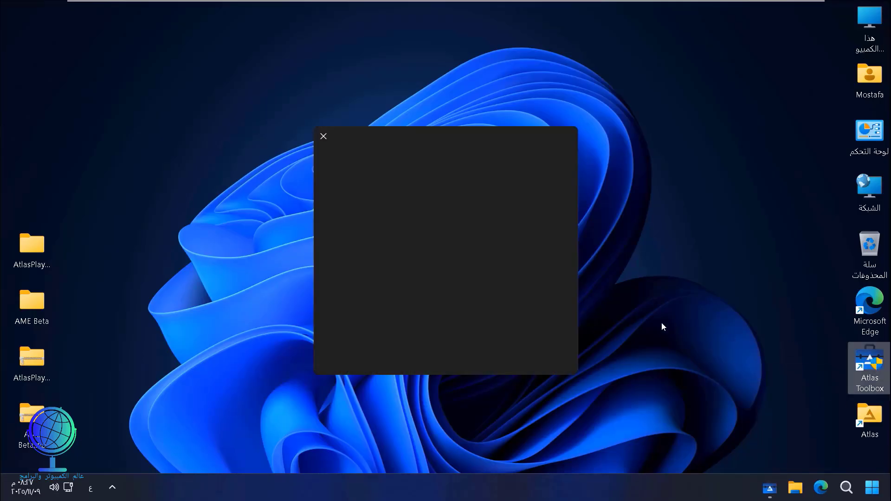
click(505, 353)
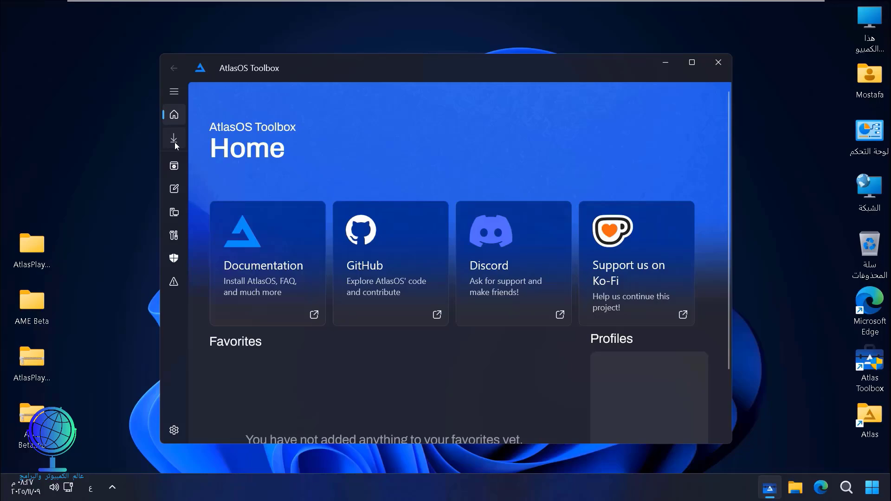
click(175, 139)
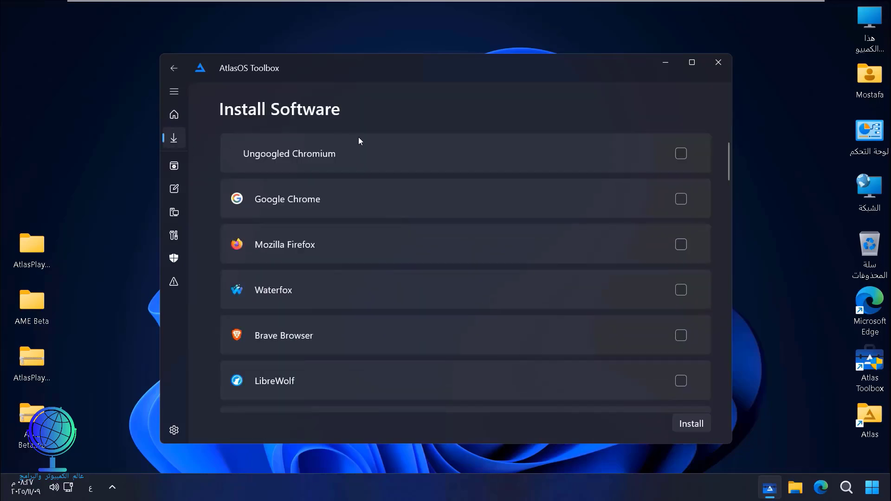
Look through the full list of installable programs on the Install Software page, from the browsers down to UniGetUI
scroll(307, 188, down, 2)
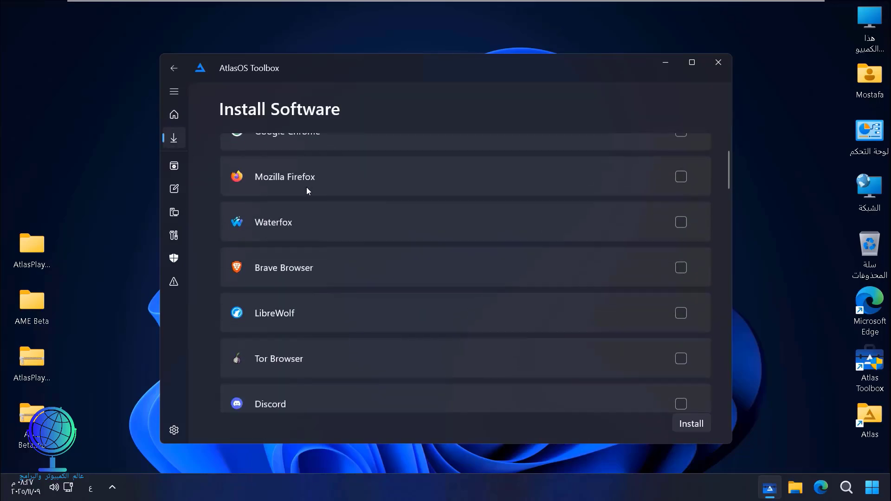
scroll(306, 190, down, 5)
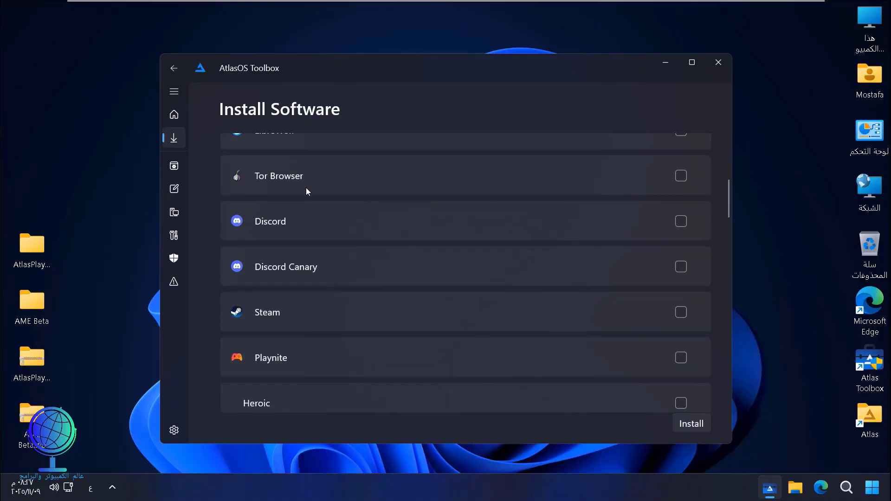
scroll(306, 188, down, 12)
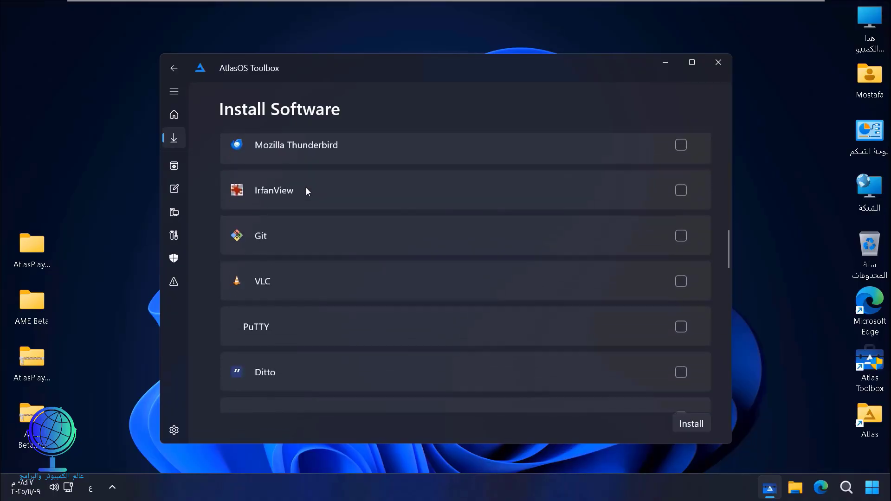
scroll(306, 188, down, 14)
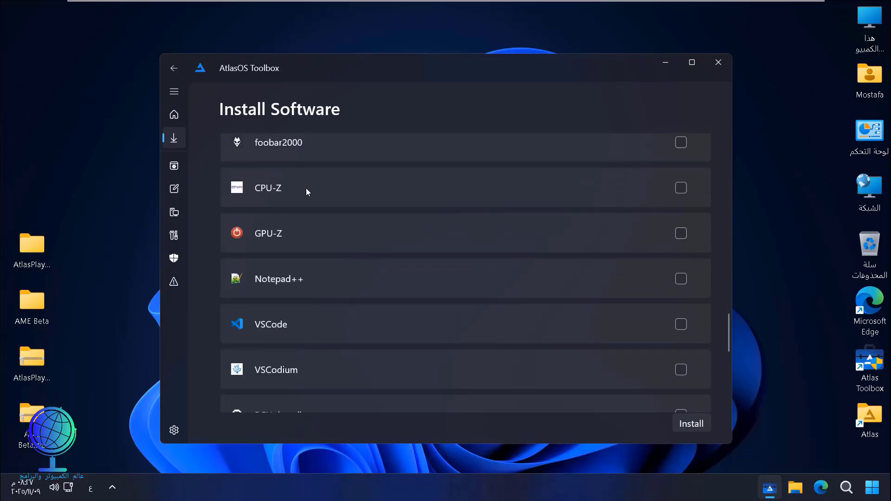
scroll(306, 193, down, 3)
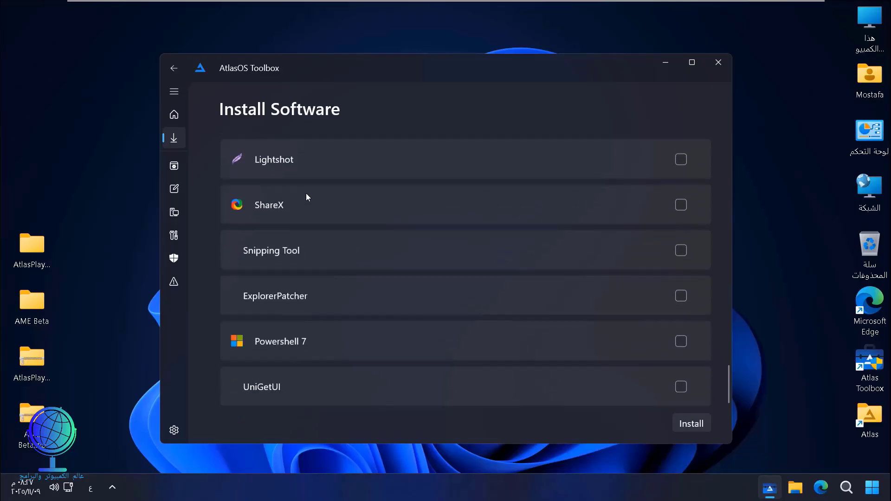
Open the General Configuration page and review its options down to Windows Hello
click(177, 166)
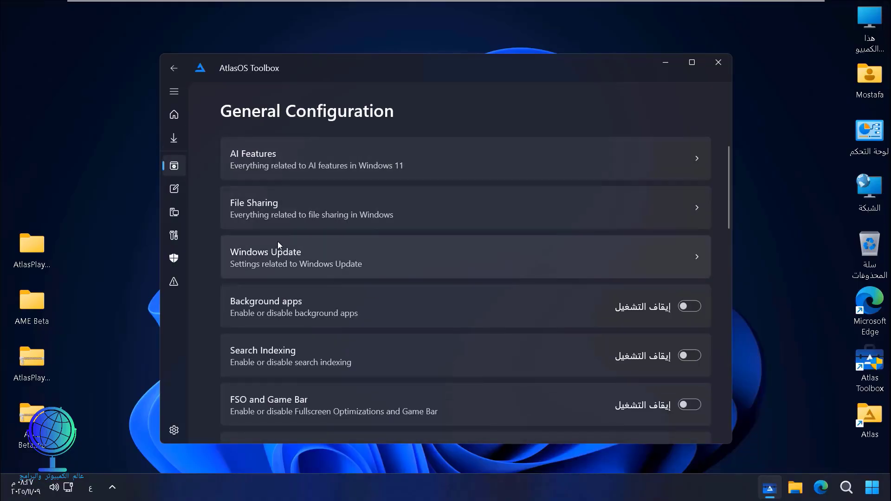
scroll(279, 244, down, 2)
scroll(277, 243, down, 7)
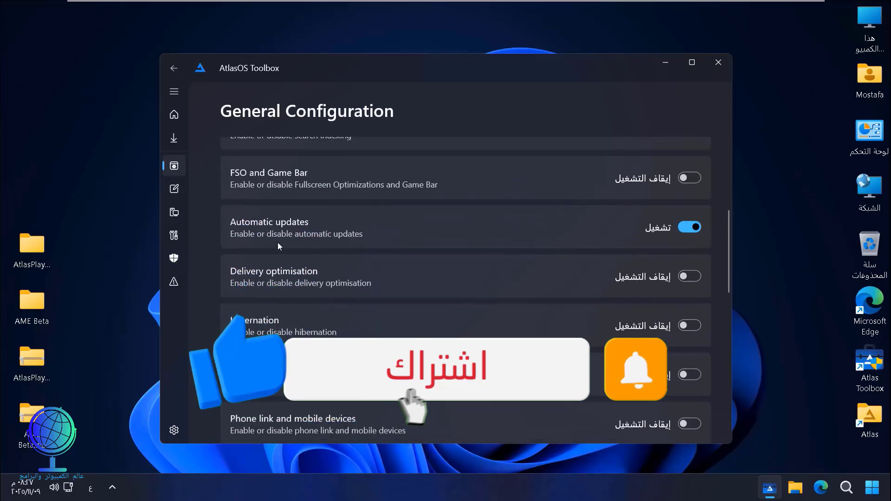
scroll(278, 242, down, 7)
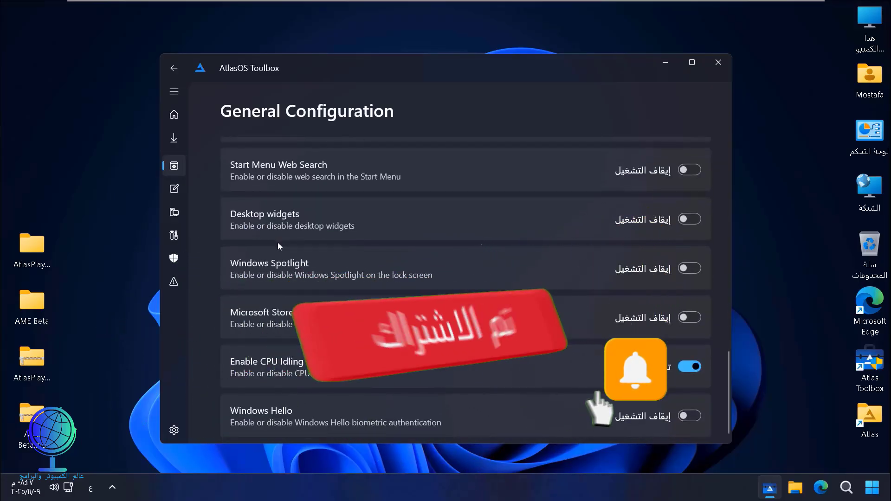
Open the Interface Tweaks page and review its customization options down to the documentation link
click(177, 190)
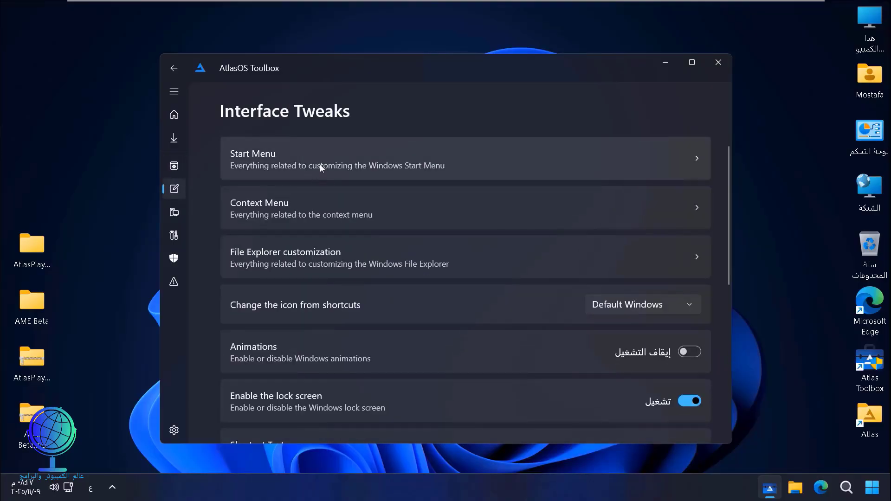
scroll(320, 167, down, 7)
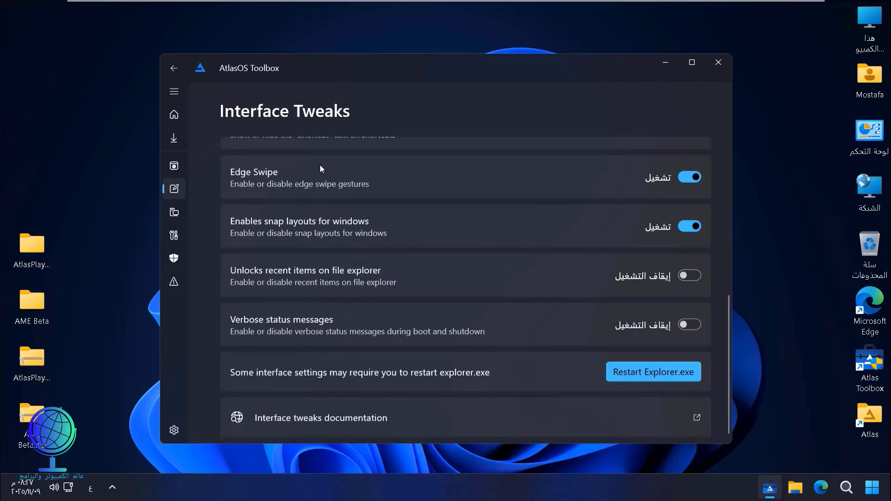
scroll(320, 172, up, 7)
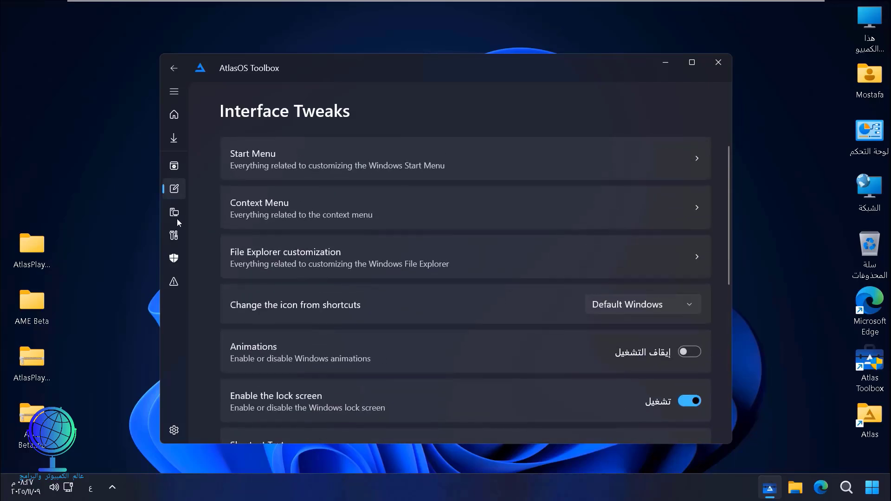
Open the Windows Settings page and review its shortcuts to the system settings
click(175, 213)
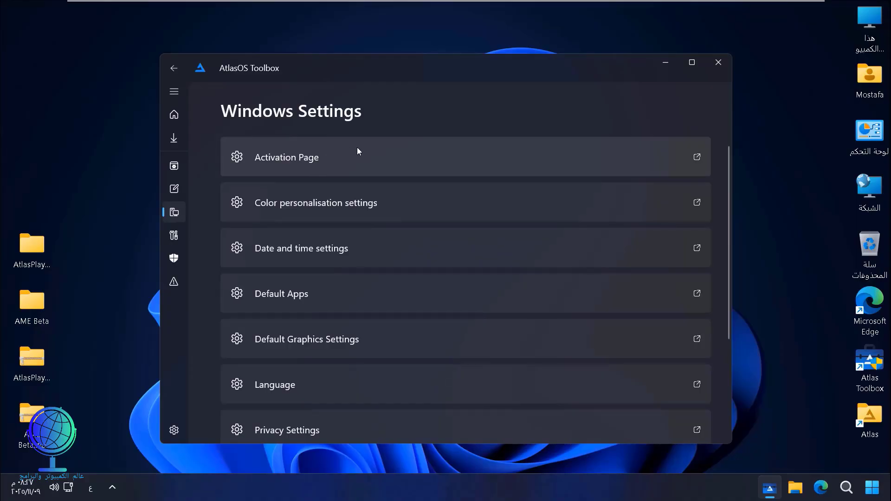
scroll(358, 151, down, 4)
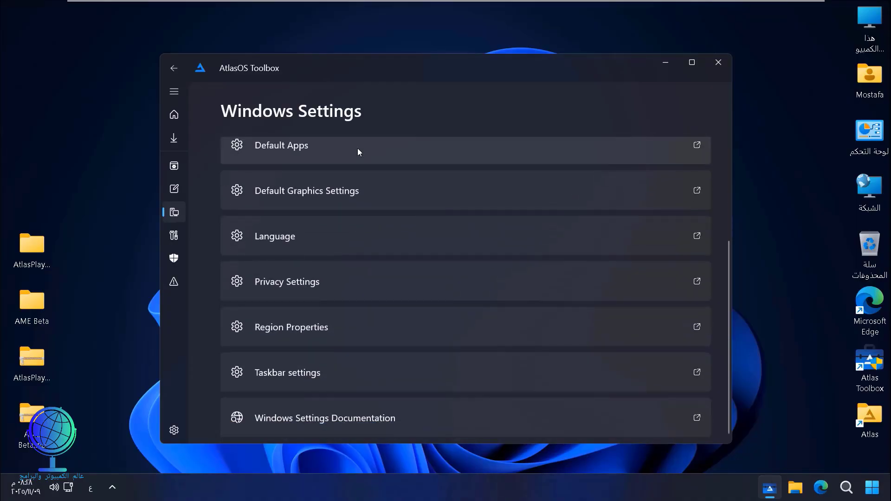
scroll(358, 158, up, 4)
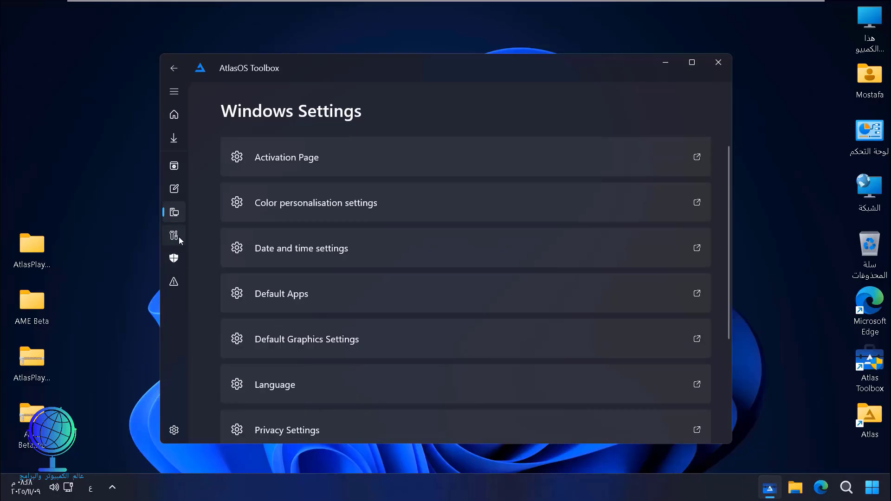
Review the services, boot and driver options on the Advanced Configuration page, and close Atlas Toolbox
click(179, 237)
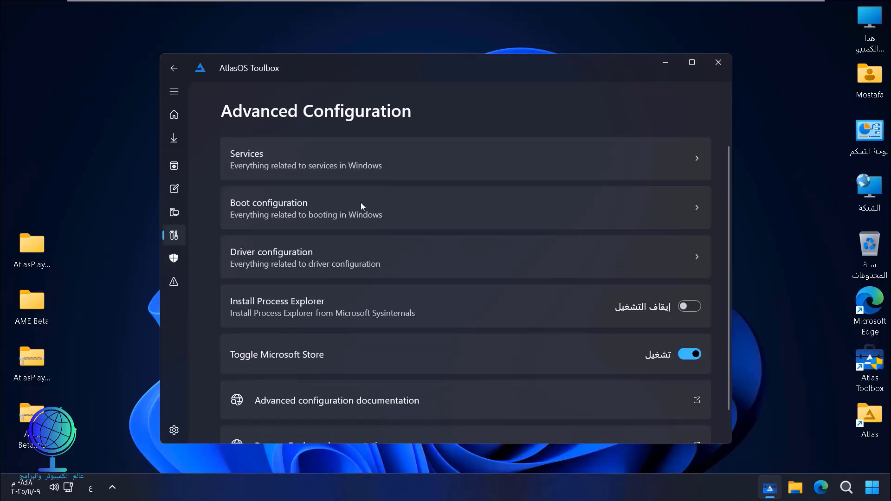
scroll(330, 253, down, 1)
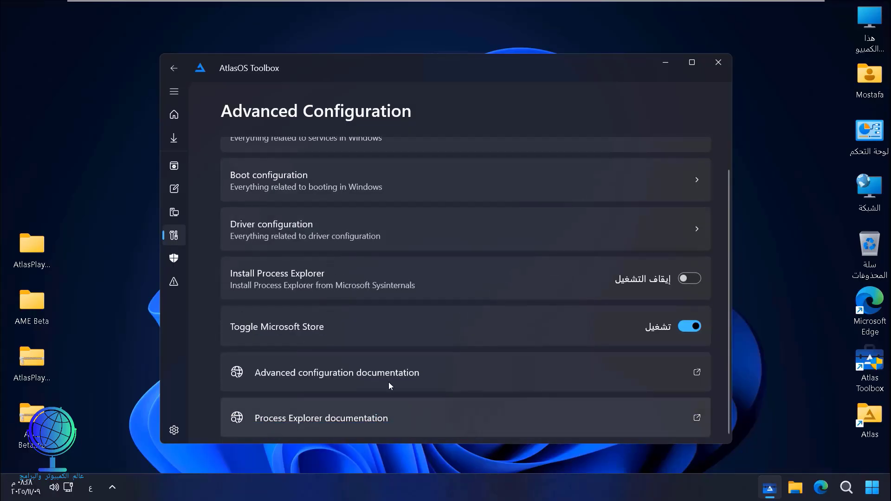
click(718, 69)
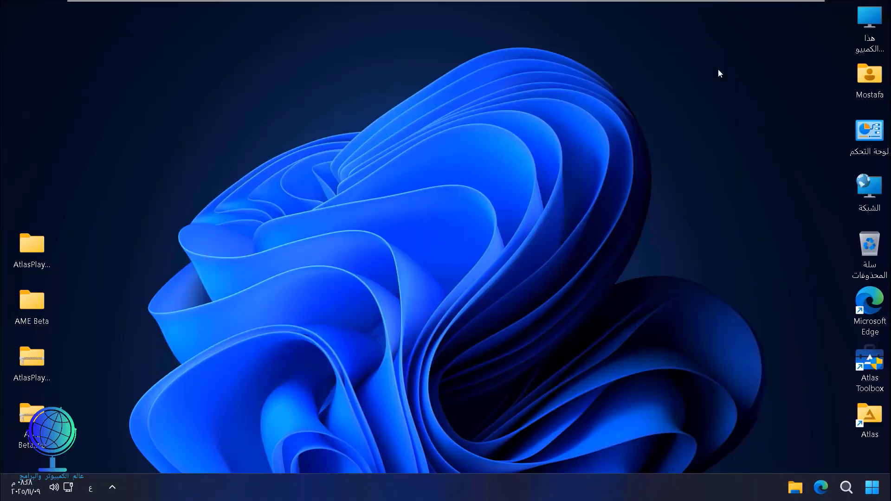